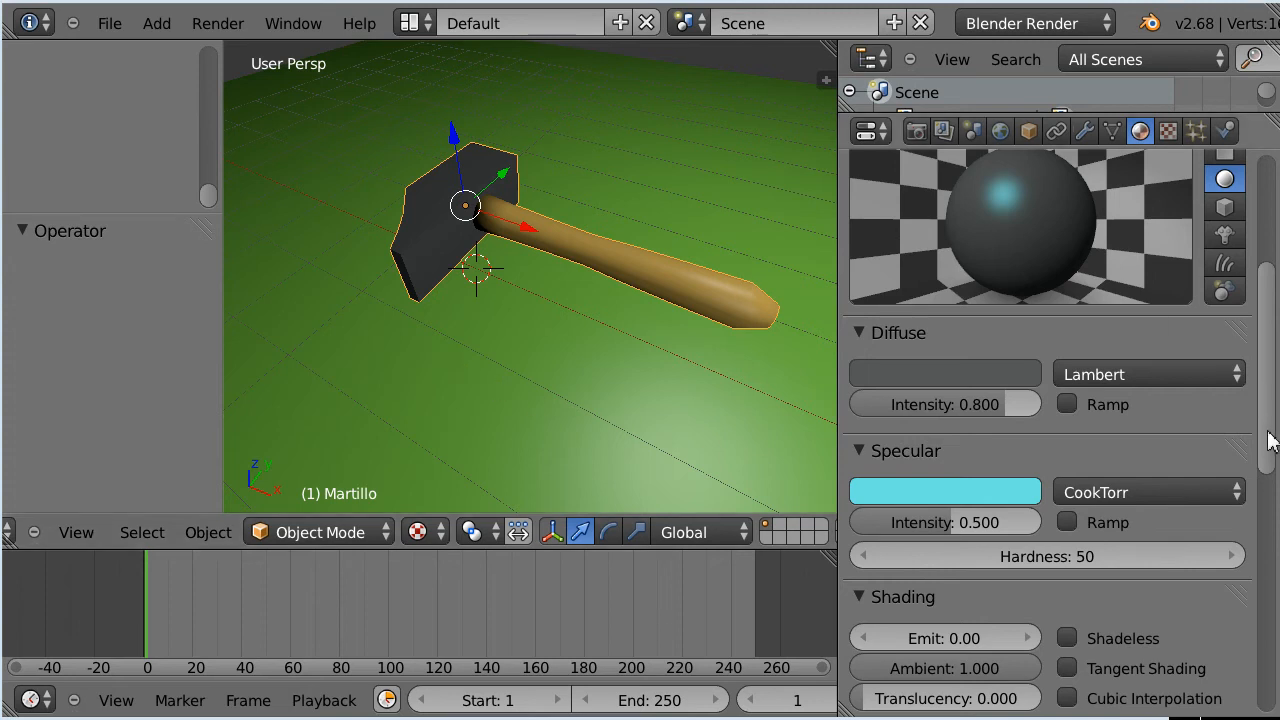
Review the hammer's MatMango and MatCabeza materials by selecting each one in turn
left_click_drag(1269, 437, 1260, 317)
left_click(1029, 265)
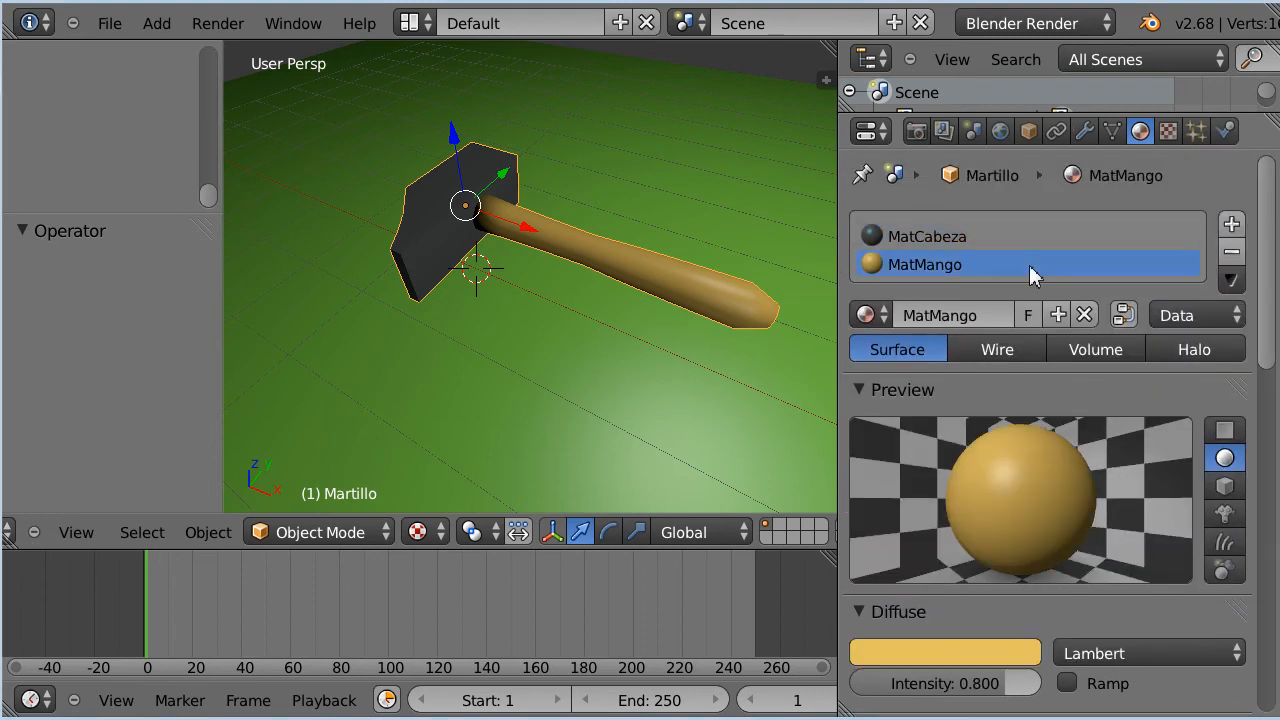
left_click(1013, 236)
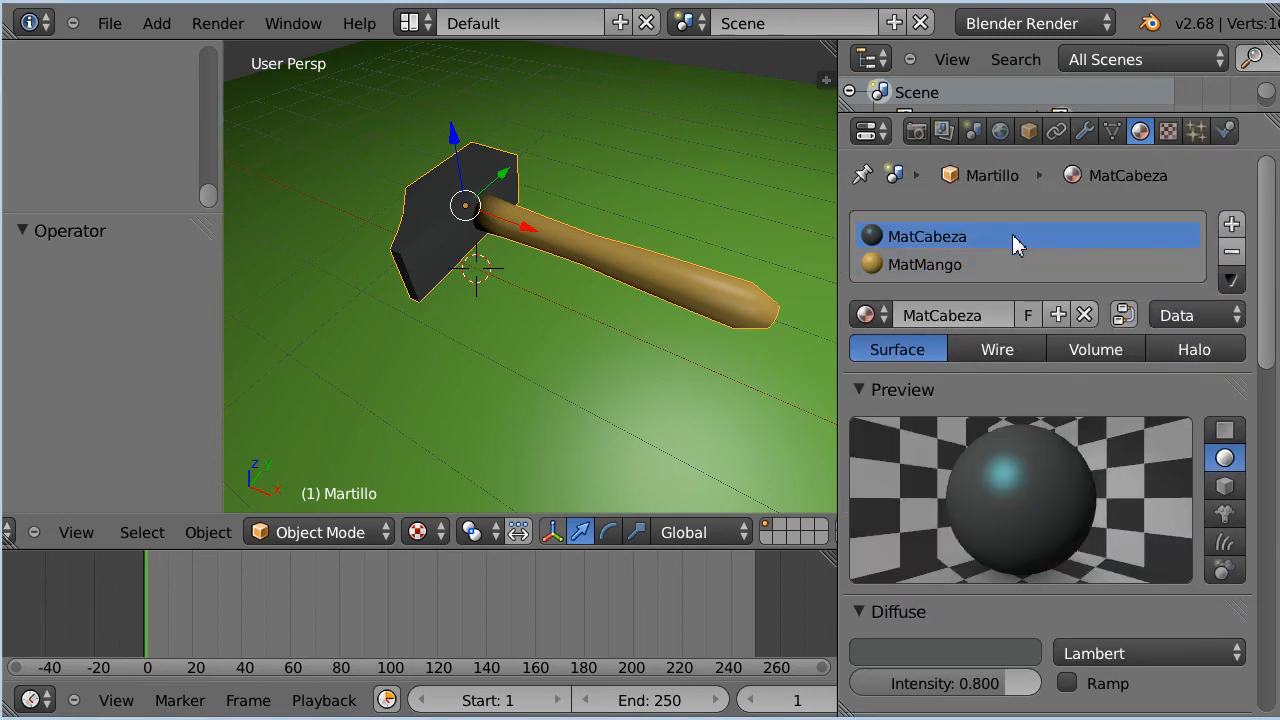
left_click(1014, 263)
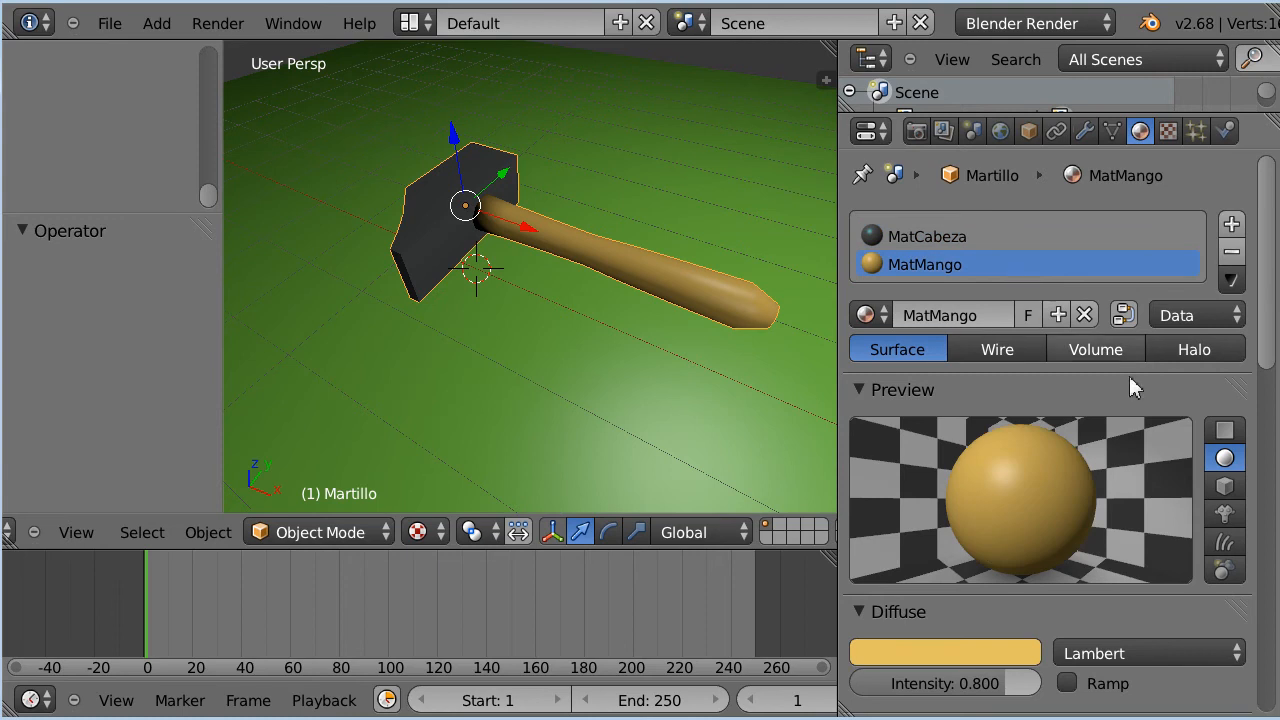
left_click_drag(1267, 240, 1268, 265)
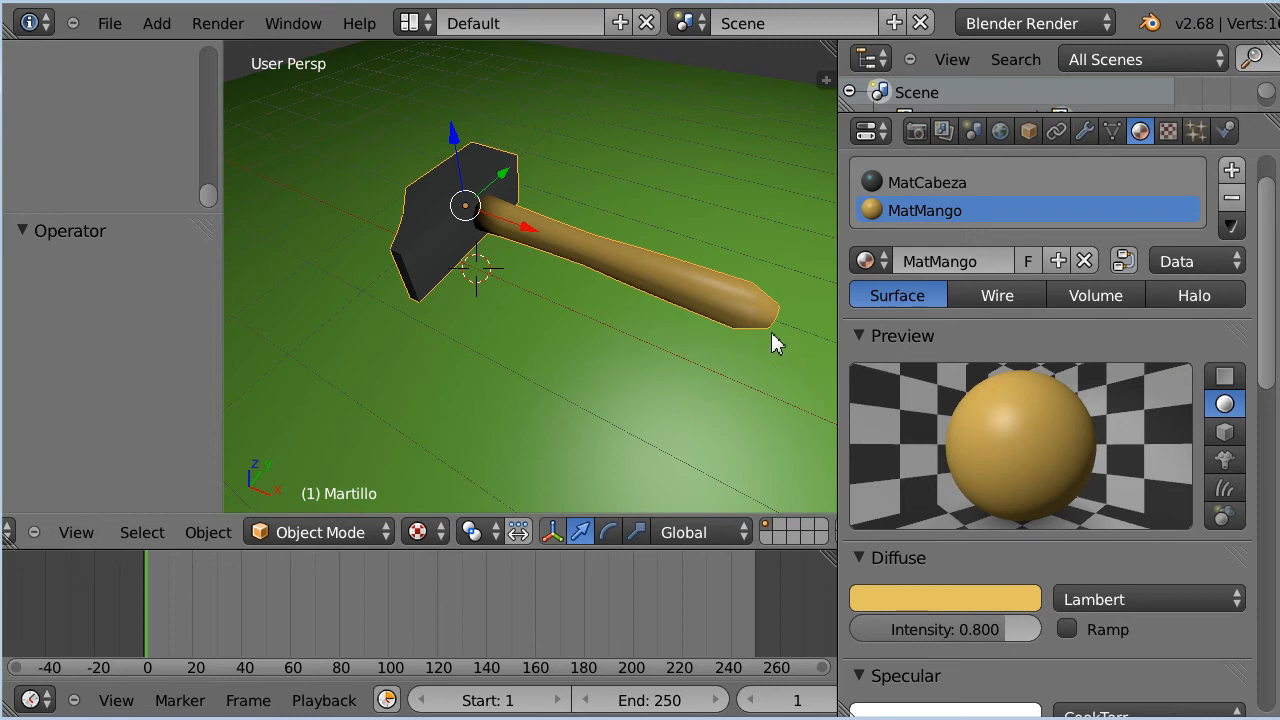
Add a new texture to the first slot of the MatCabeza material and name it TexCabeza
left_click(952, 182)
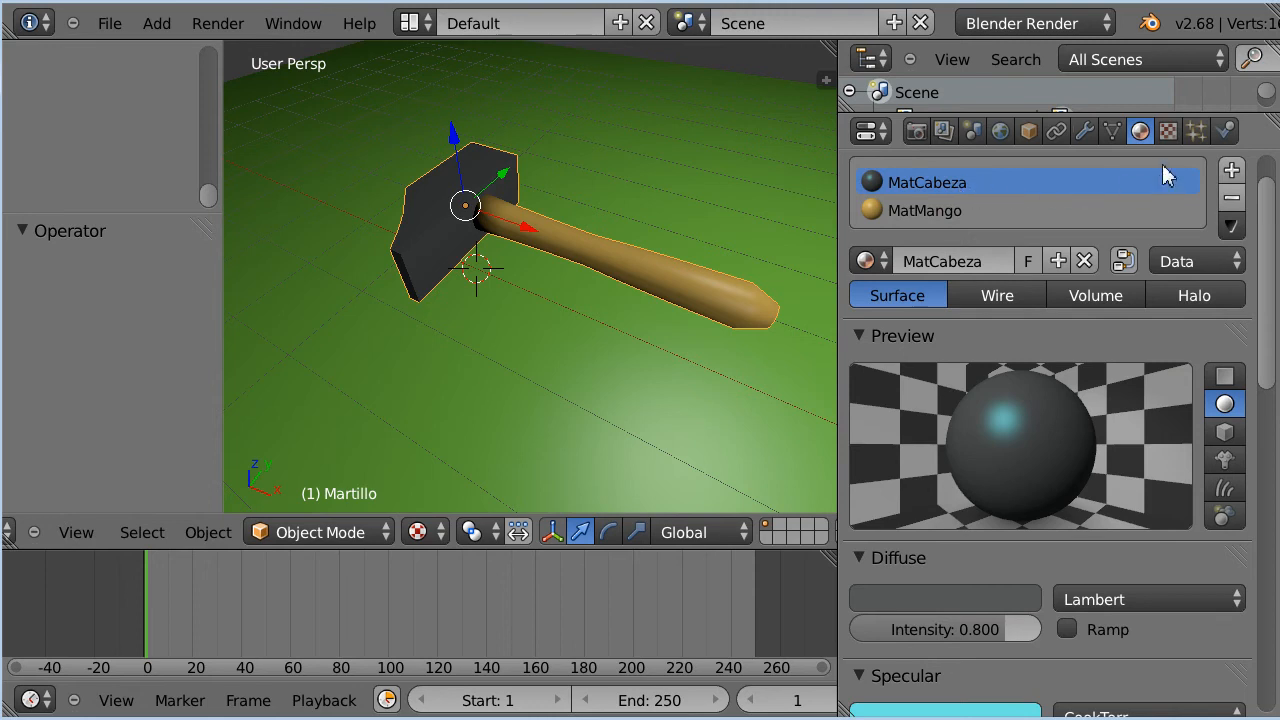
left_click(1168, 131)
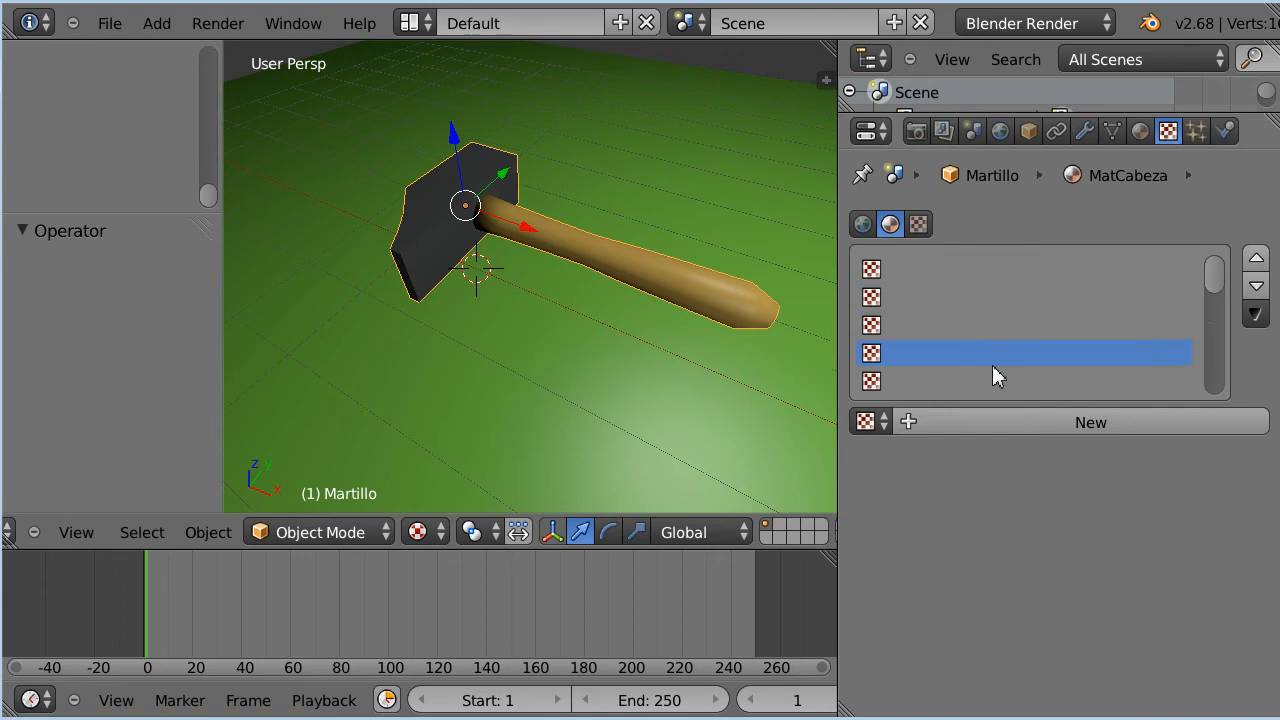
left_click(995, 270)
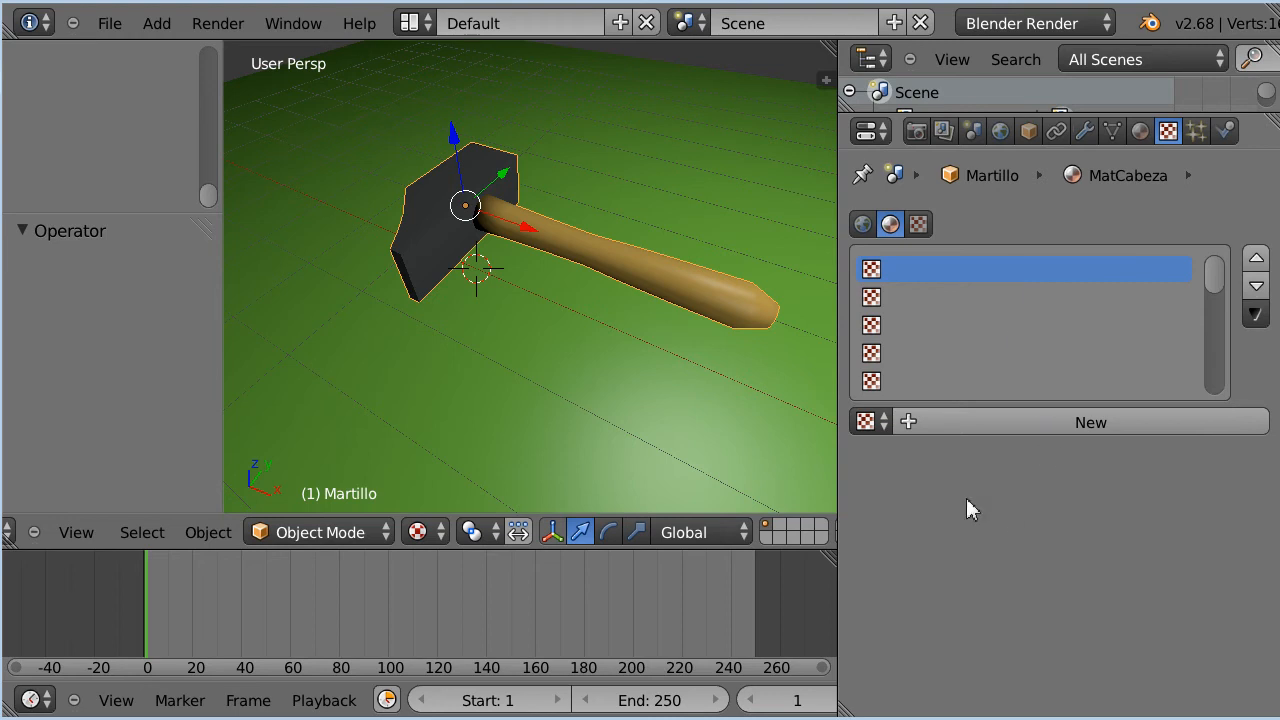
left_click(976, 423)
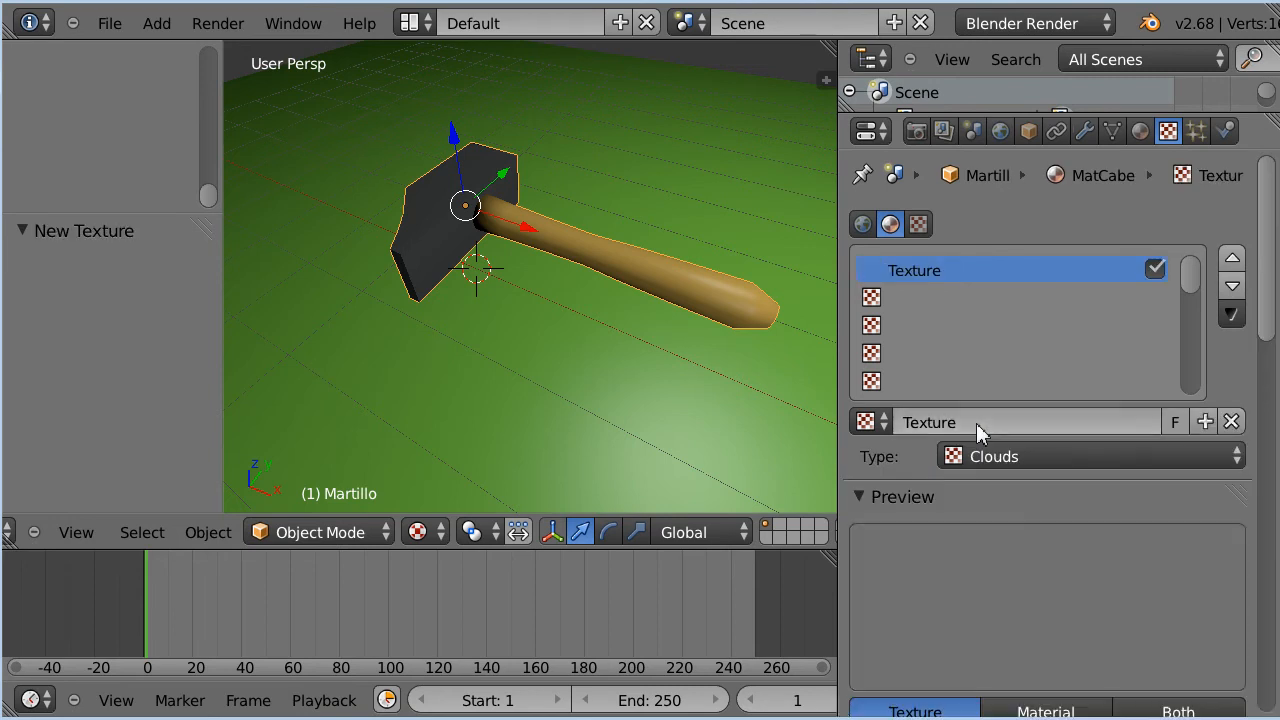
left_click(1036, 423)
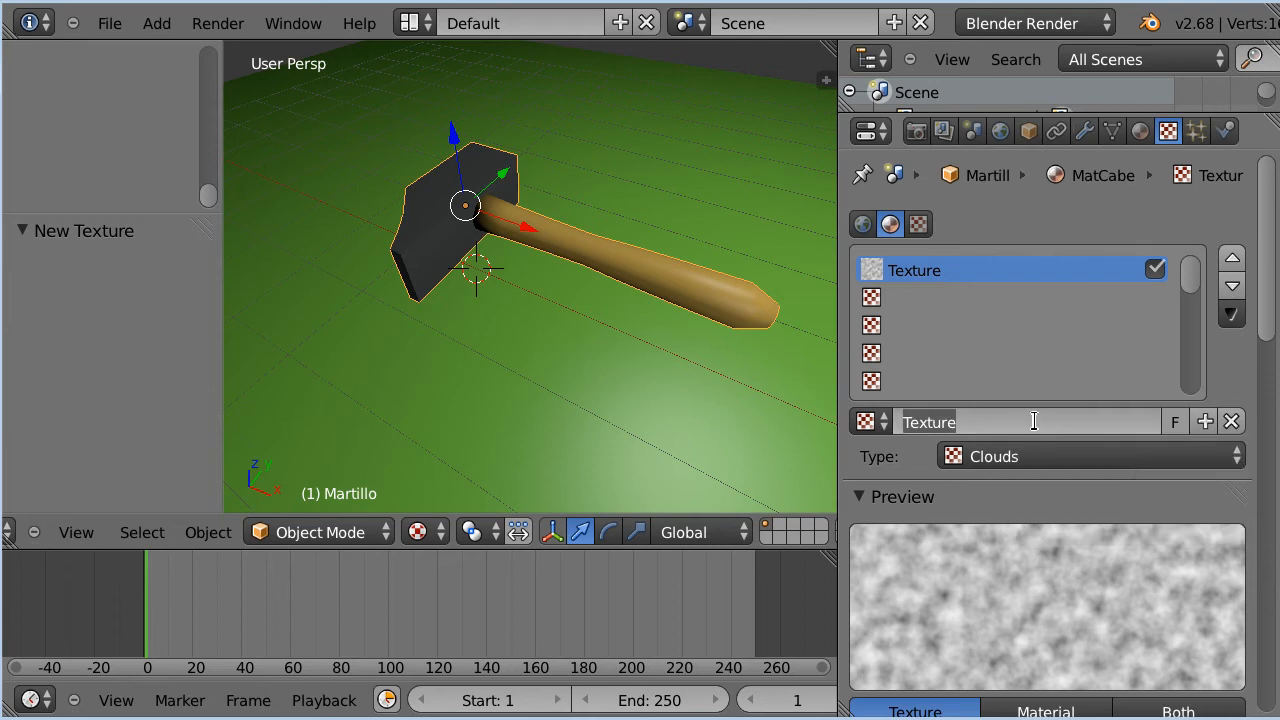
type("TexCabeza")
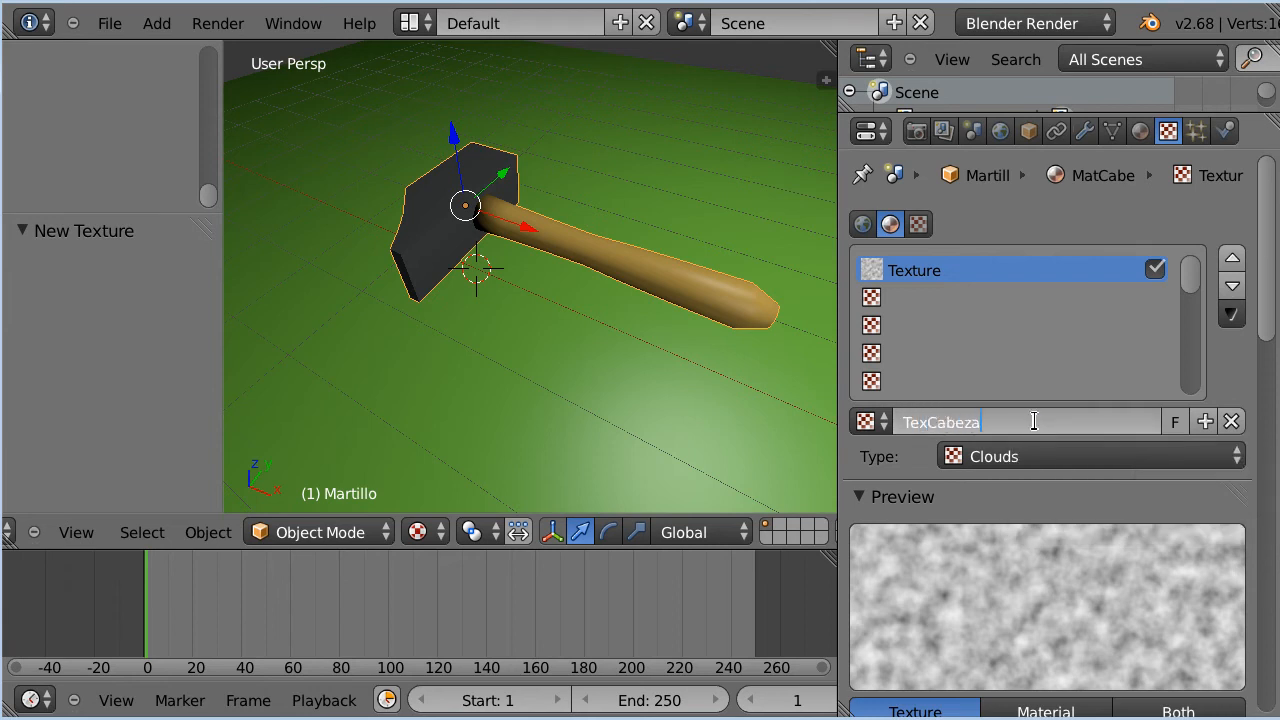
key("Return")
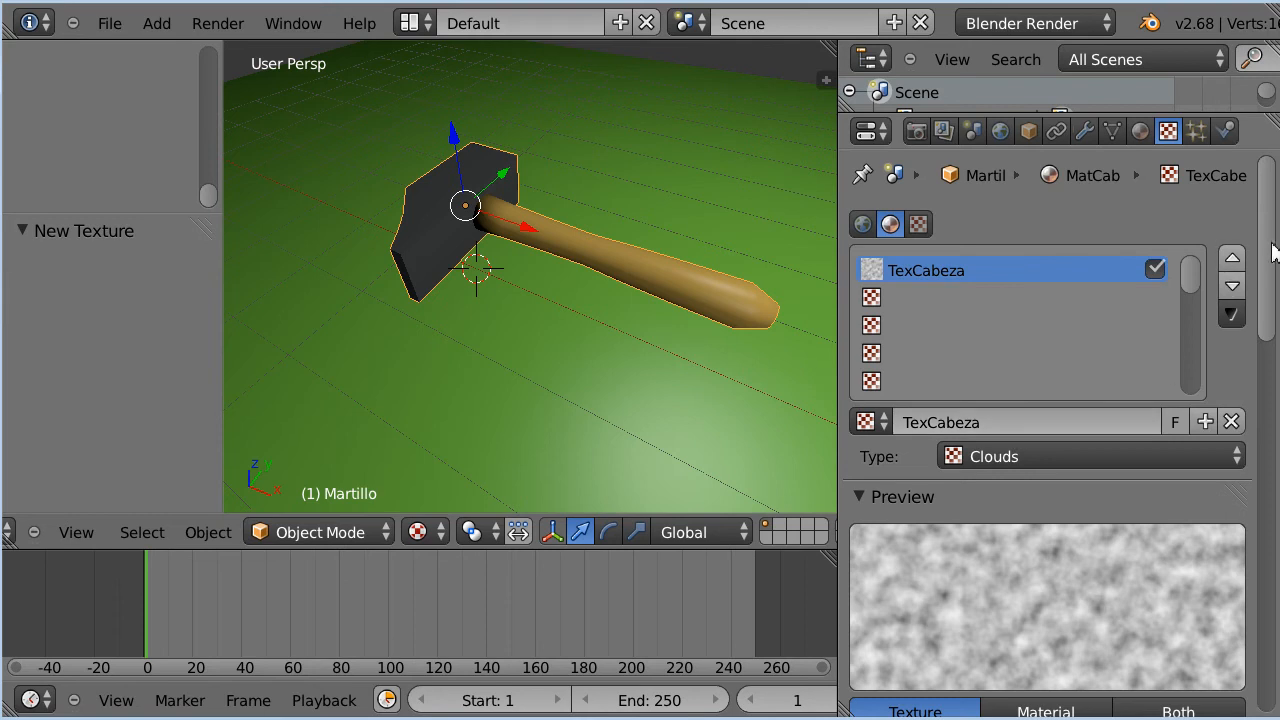
Look through the available texture types and choose Clouds for TexCabeza
left_click_drag(1273, 252, 1273, 275)
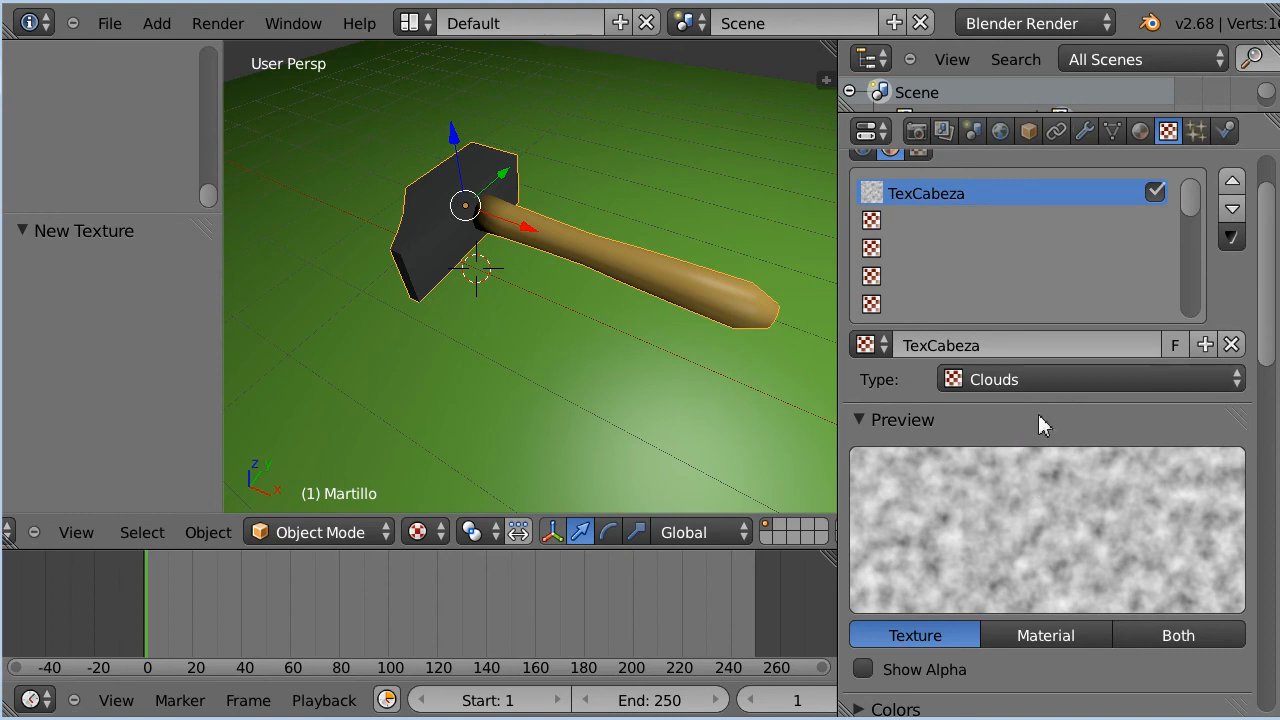
left_click(1040, 381)
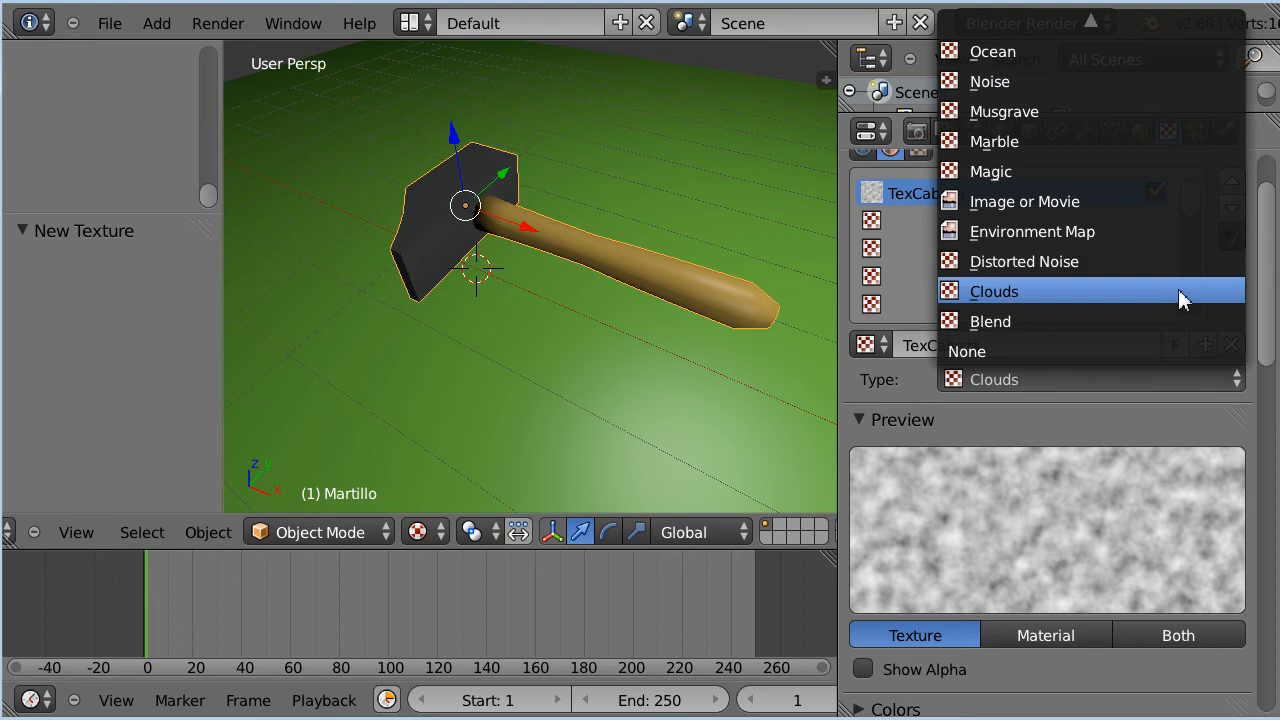
mouse_move(1090, 24)
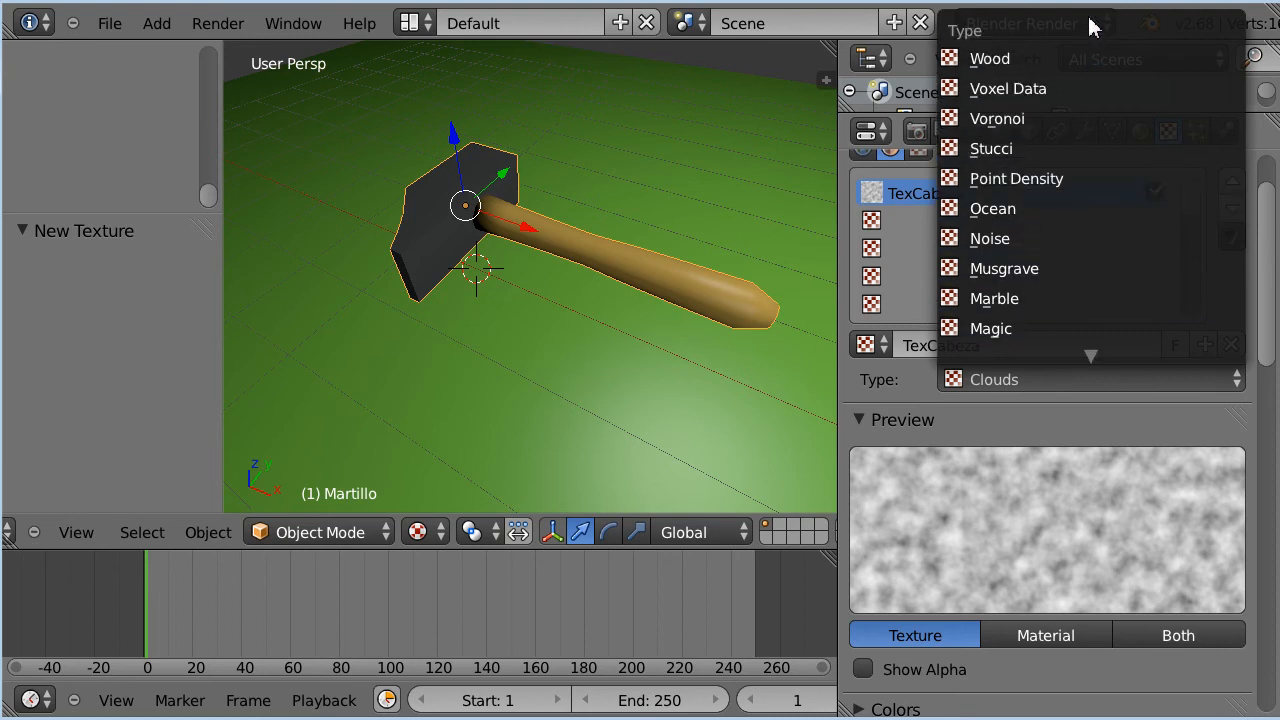
mouse_move(1080, 355)
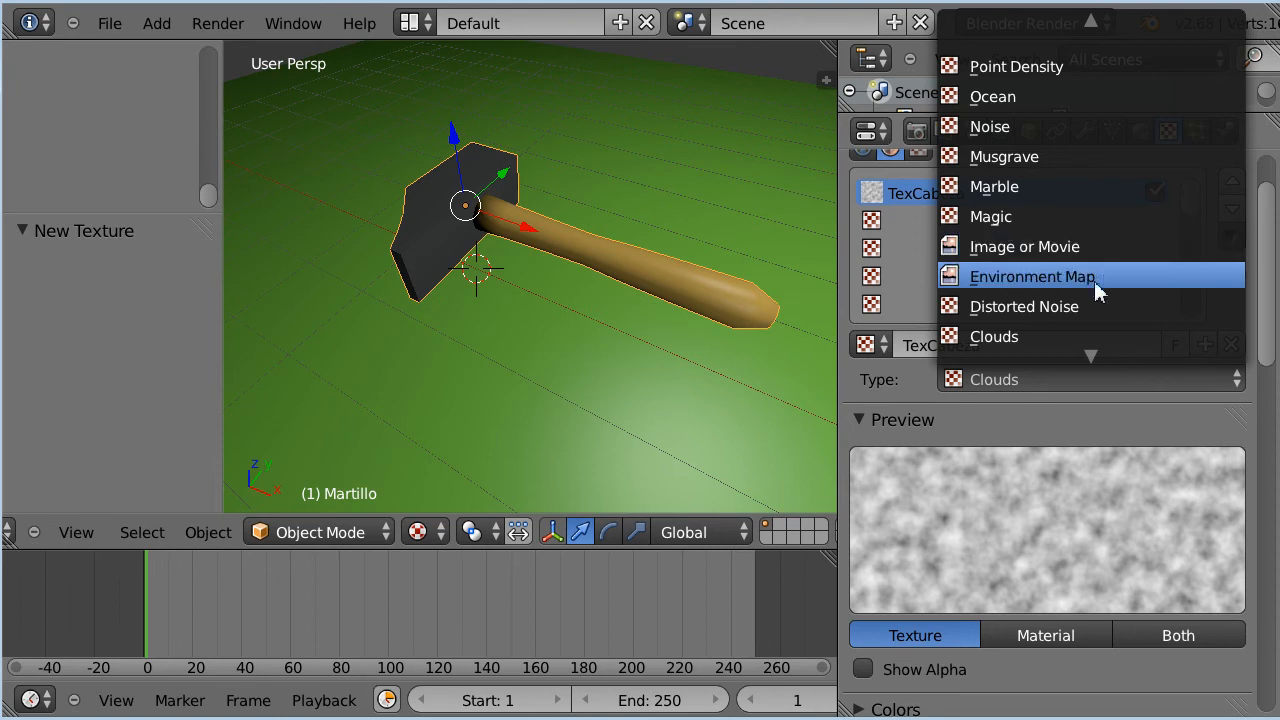
left_click(1090, 340)
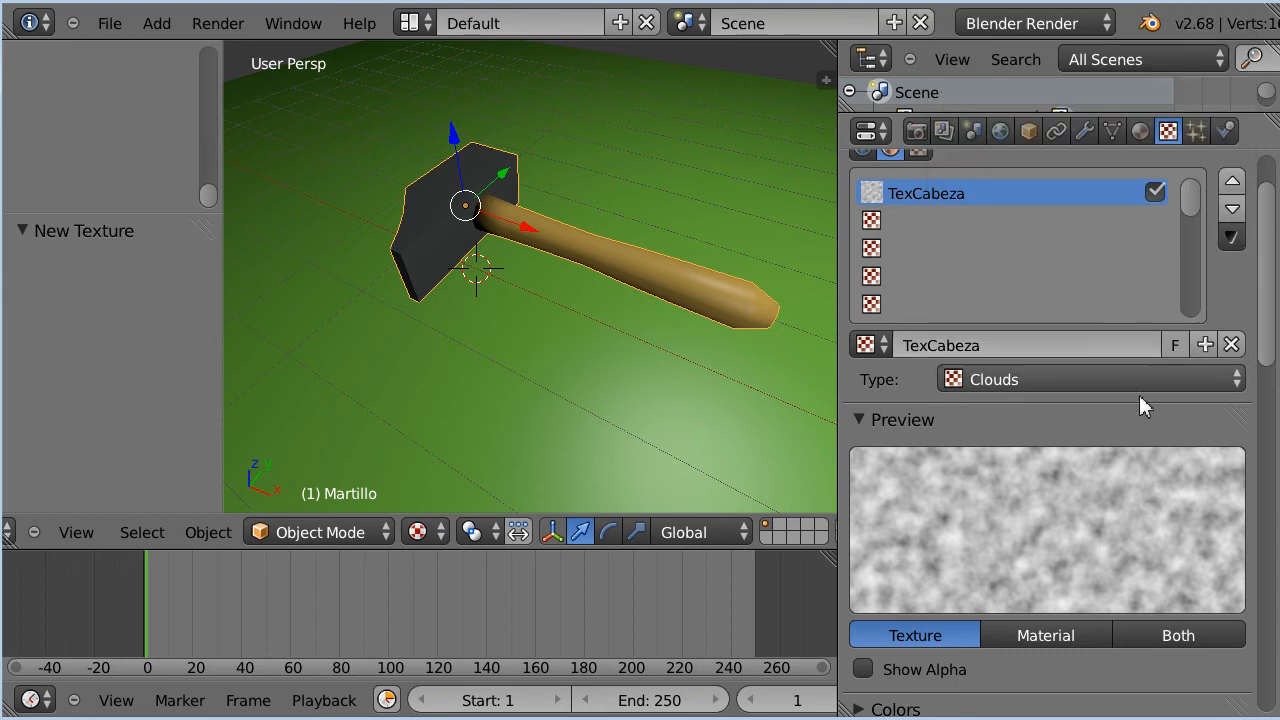
Make the preview show both texture and material, using a cube as the sample shape
scroll(1270, 287, "down", 1)
left_click_drag(1270, 287, 1277, 363)
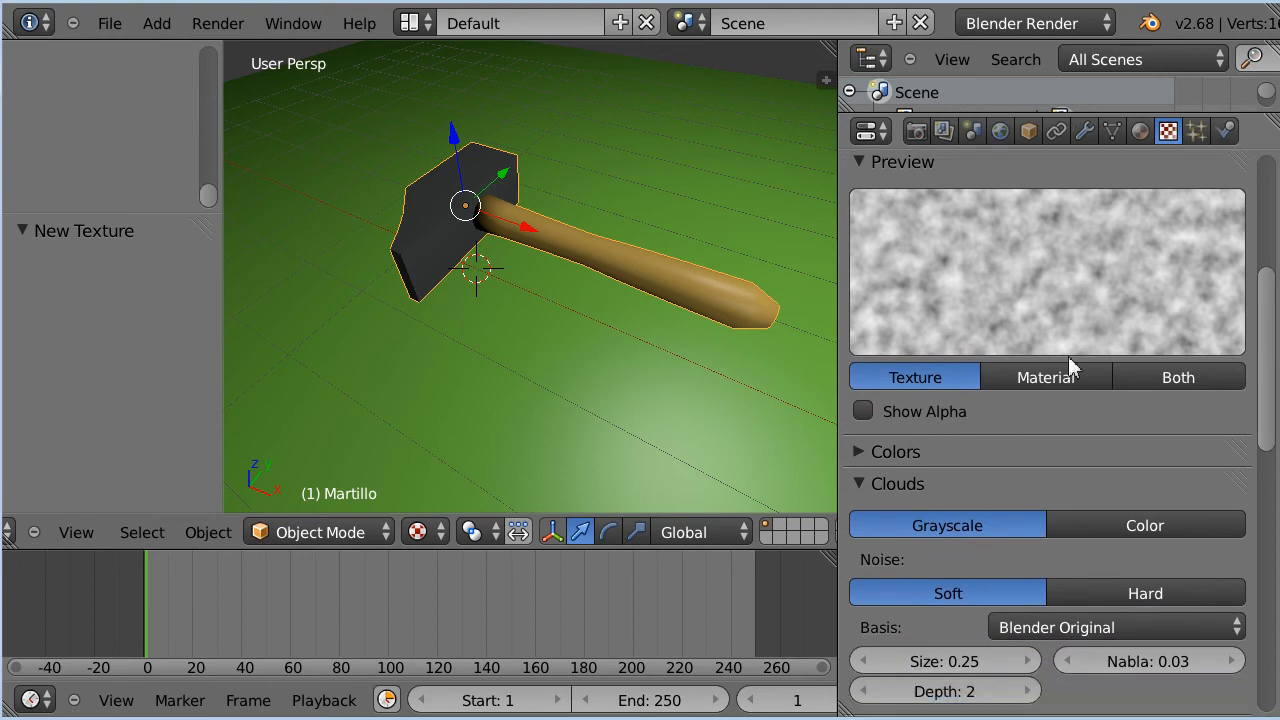
left_click(1019, 370)
left_click(1153, 377)
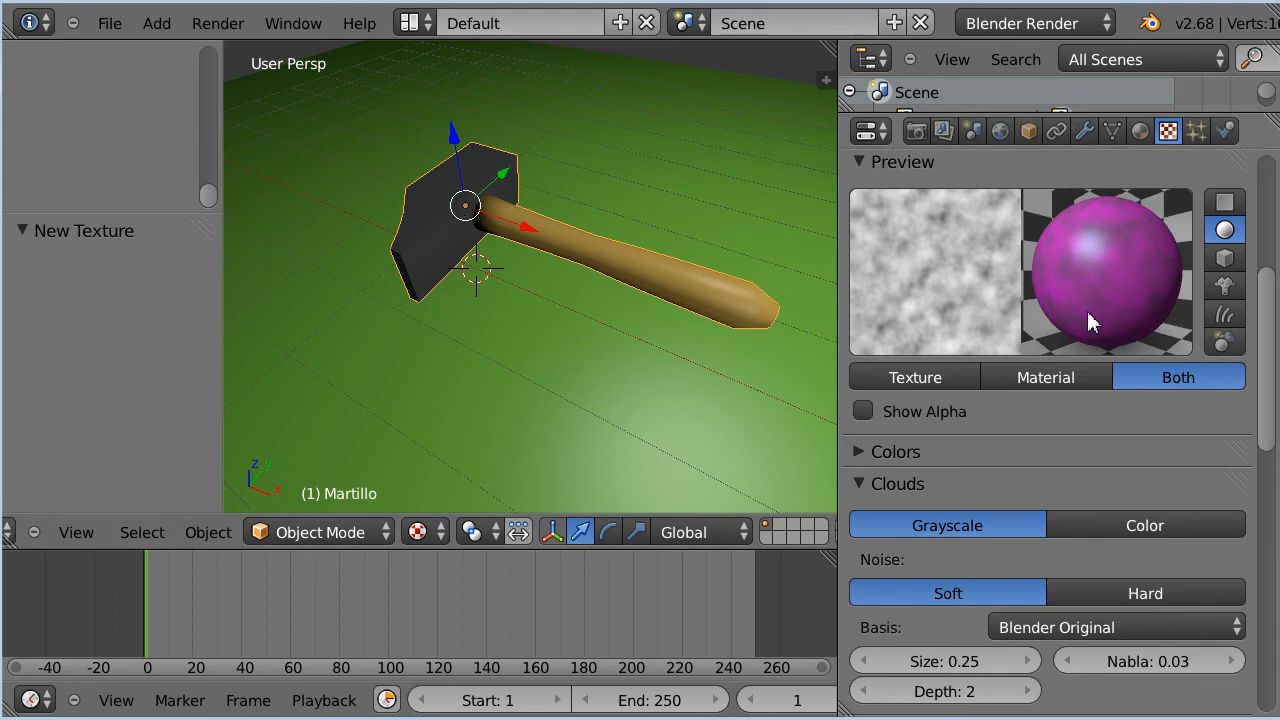
left_click(1224, 258)
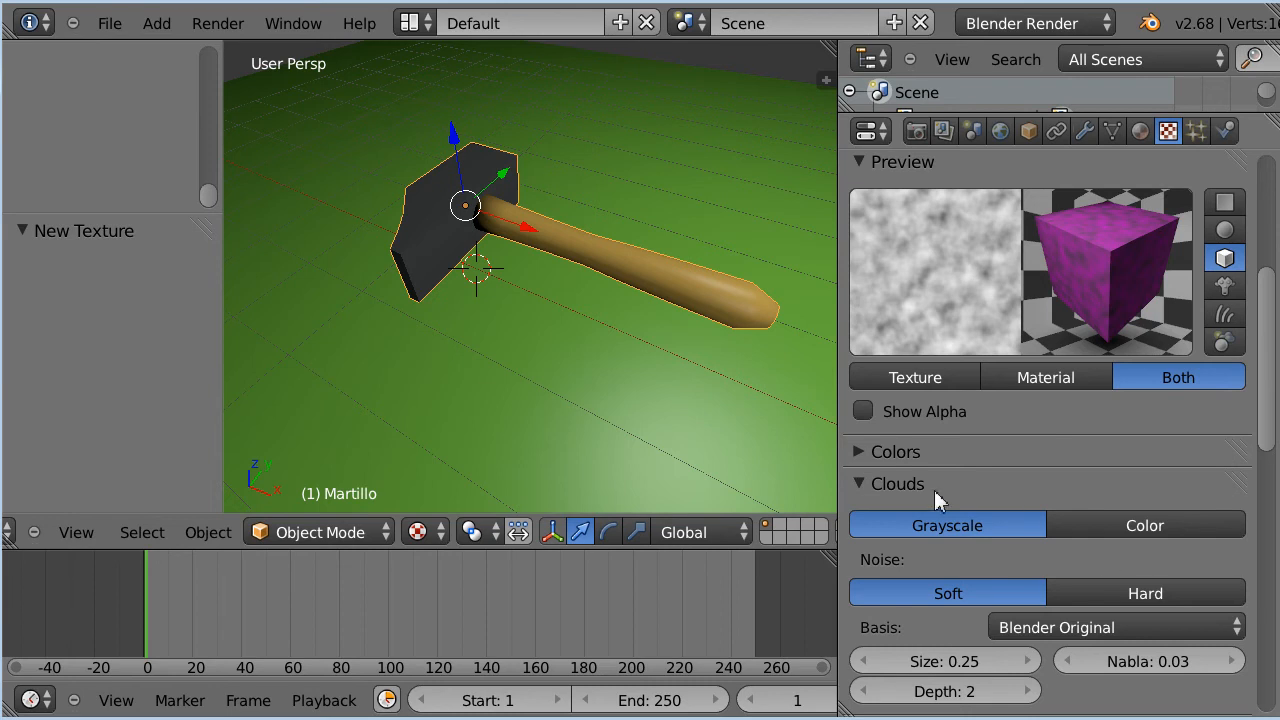
Try the Color and Hard noise options of the Clouds texture, returning to Grayscale and Soft
left_click(1132, 530)
left_click(988, 524)
left_click(1166, 596)
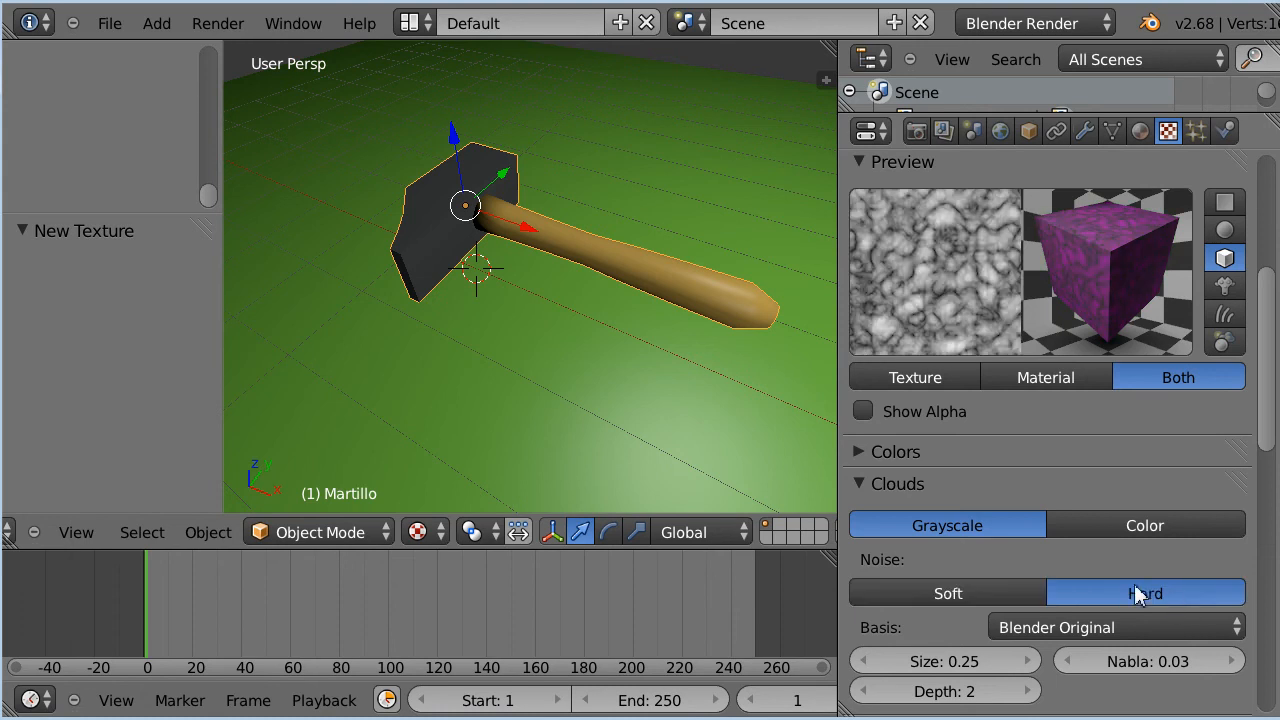
left_click(965, 594)
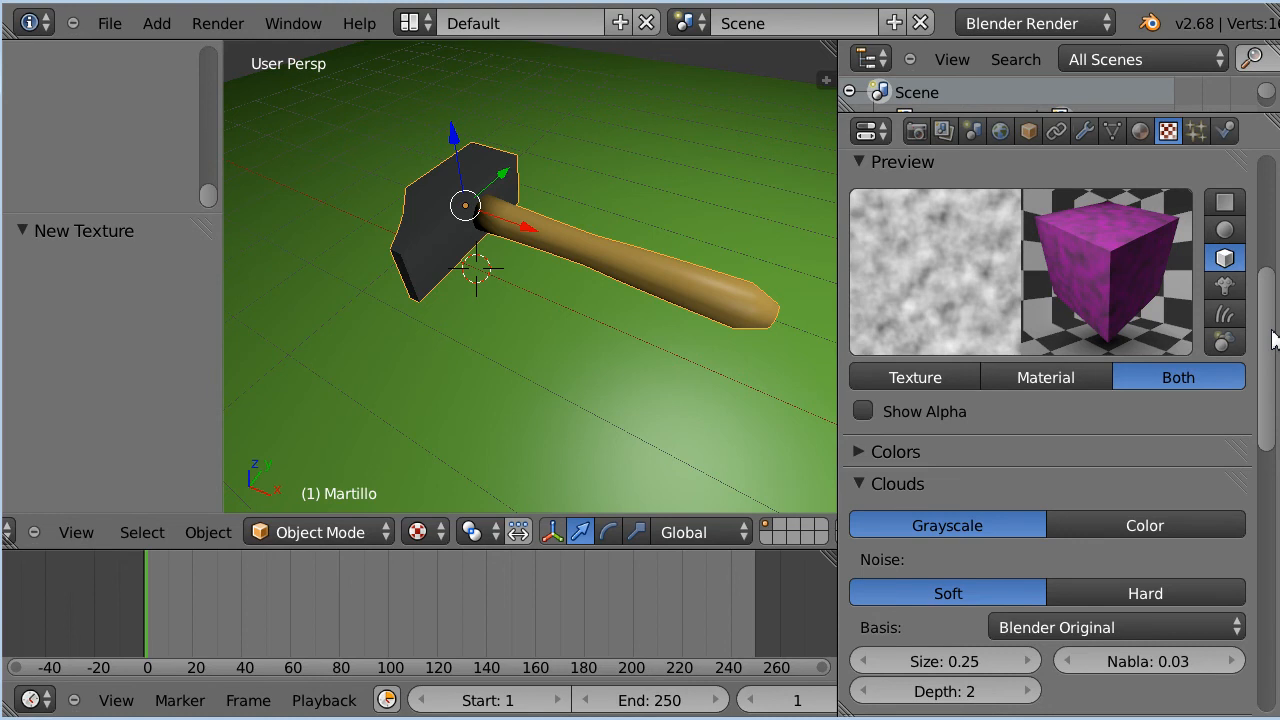
Set the texture influence to the Mix blend type with white as its colour, and check the preview
scroll(1274, 340, "down", 4)
scroll(1276, 448, "down", 6)
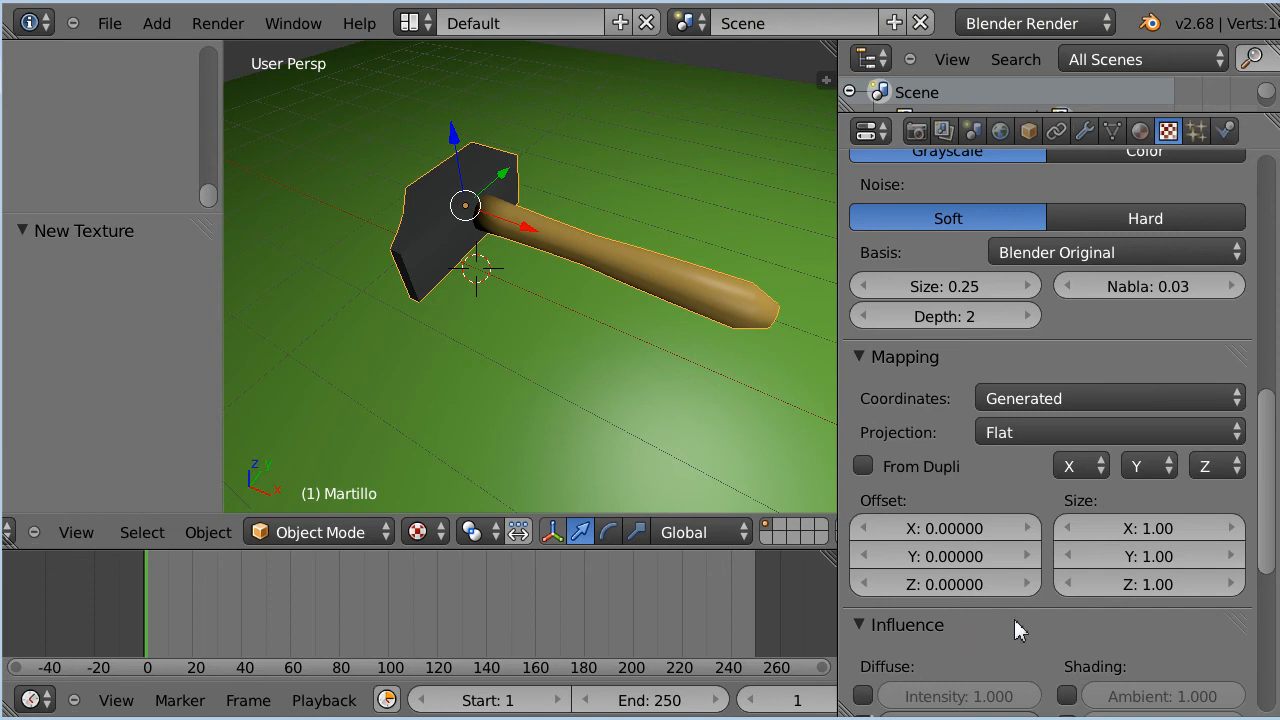
left_click_drag(1264, 476, 1258, 612)
scroll(1258, 612, "down", 1)
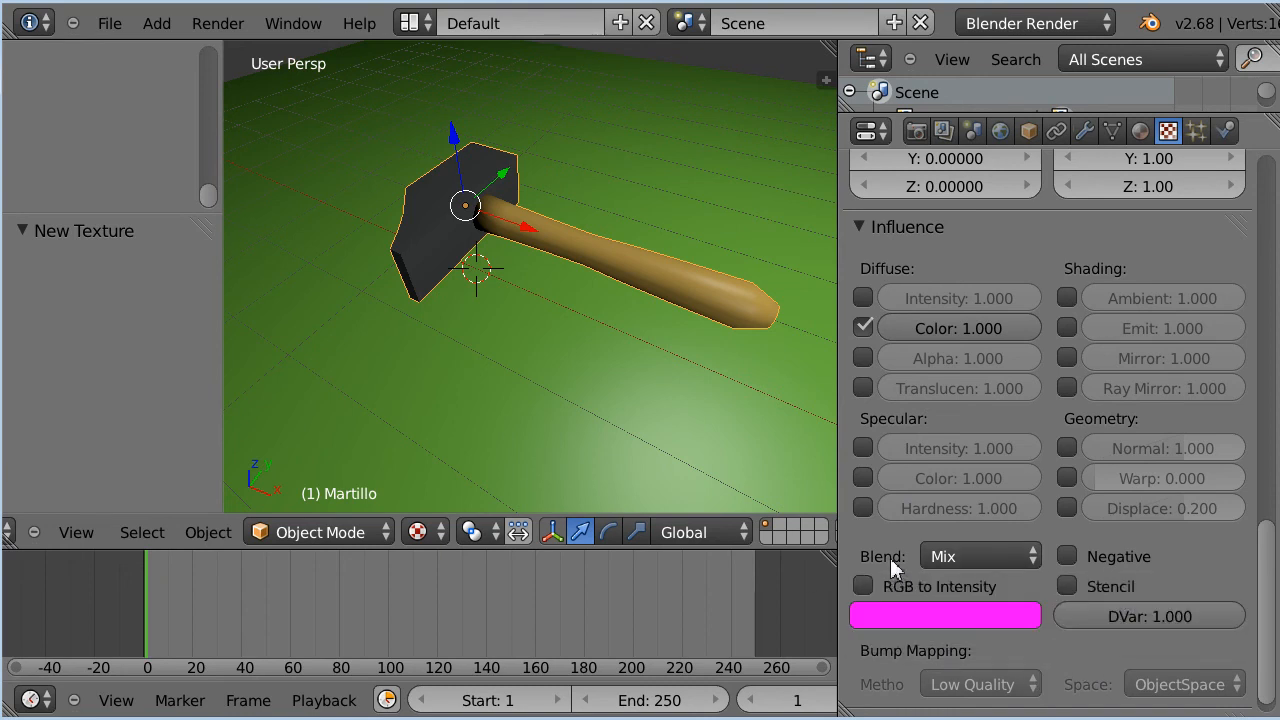
left_click(977, 556)
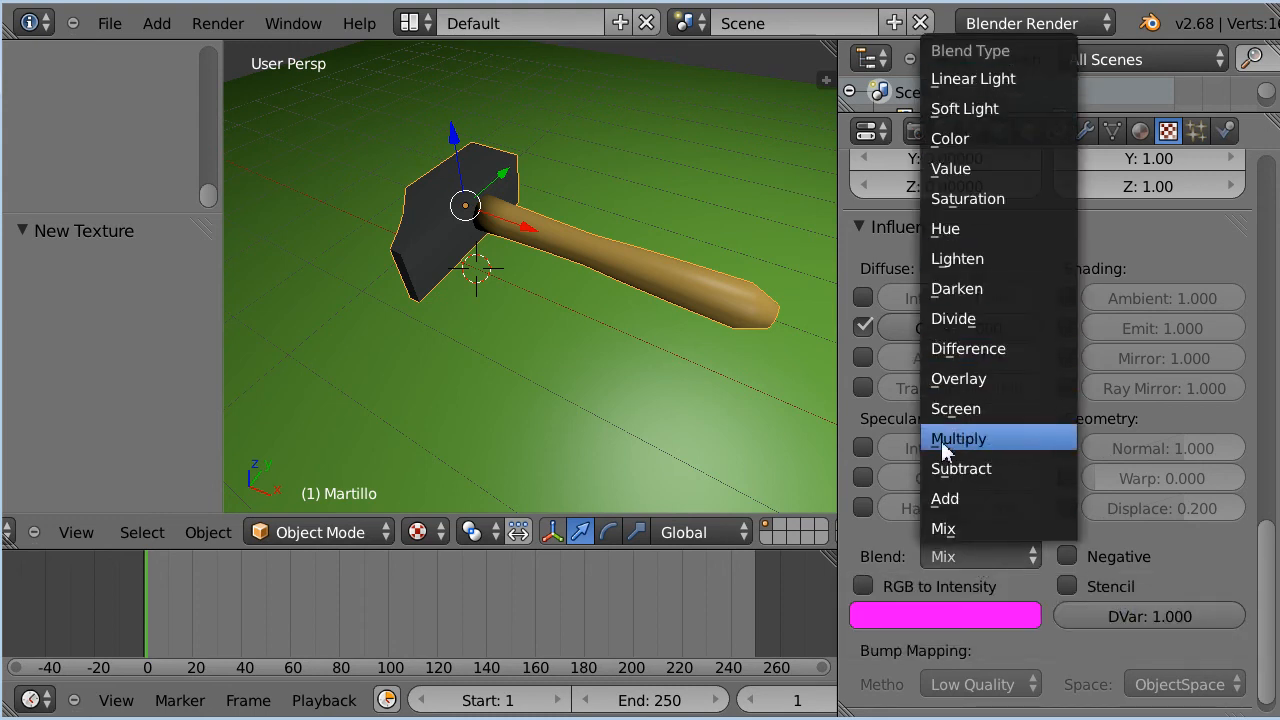
left_click(945, 530)
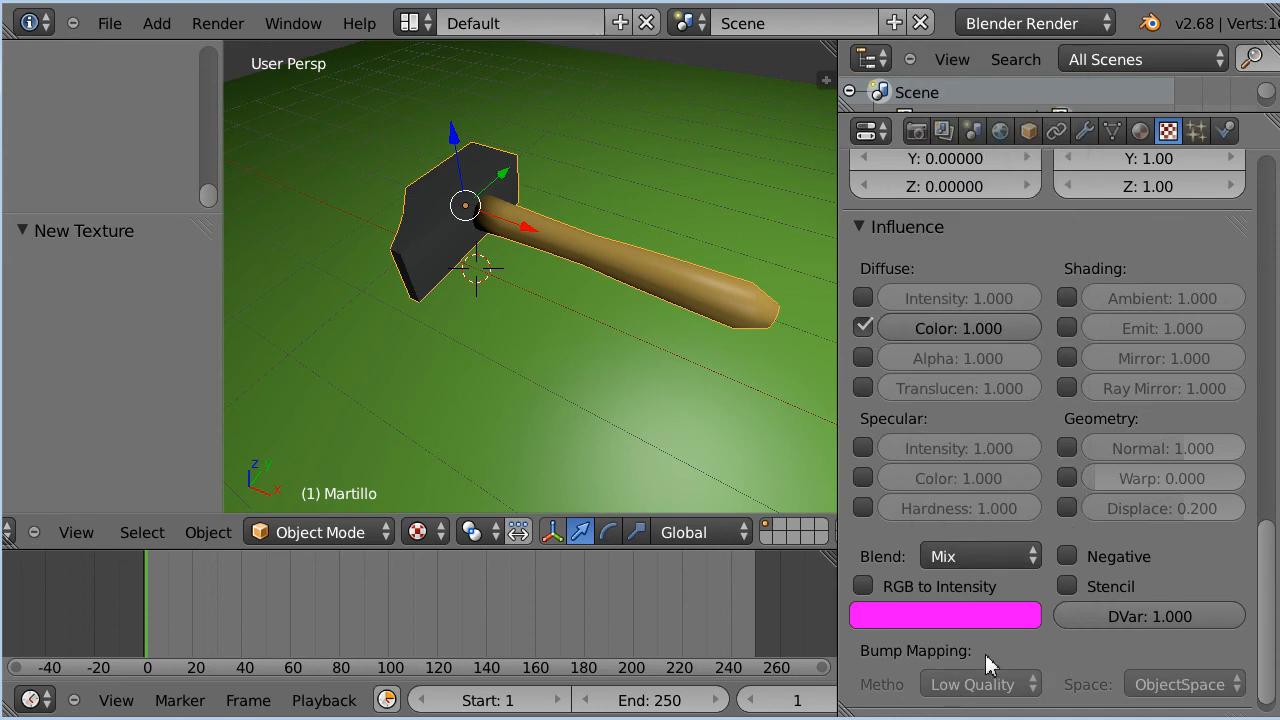
left_click(938, 624)
left_click_drag(811, 543, 1040, 557)
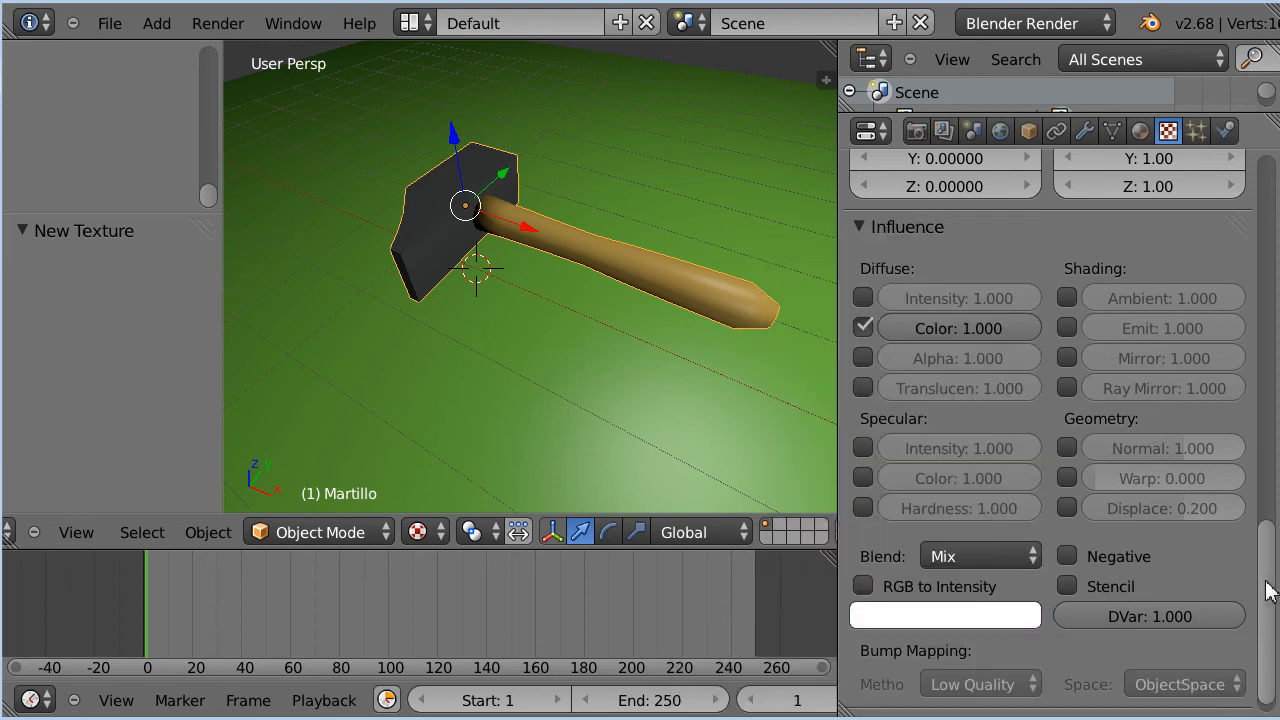
left_click_drag(1266, 591, 1266, 296)
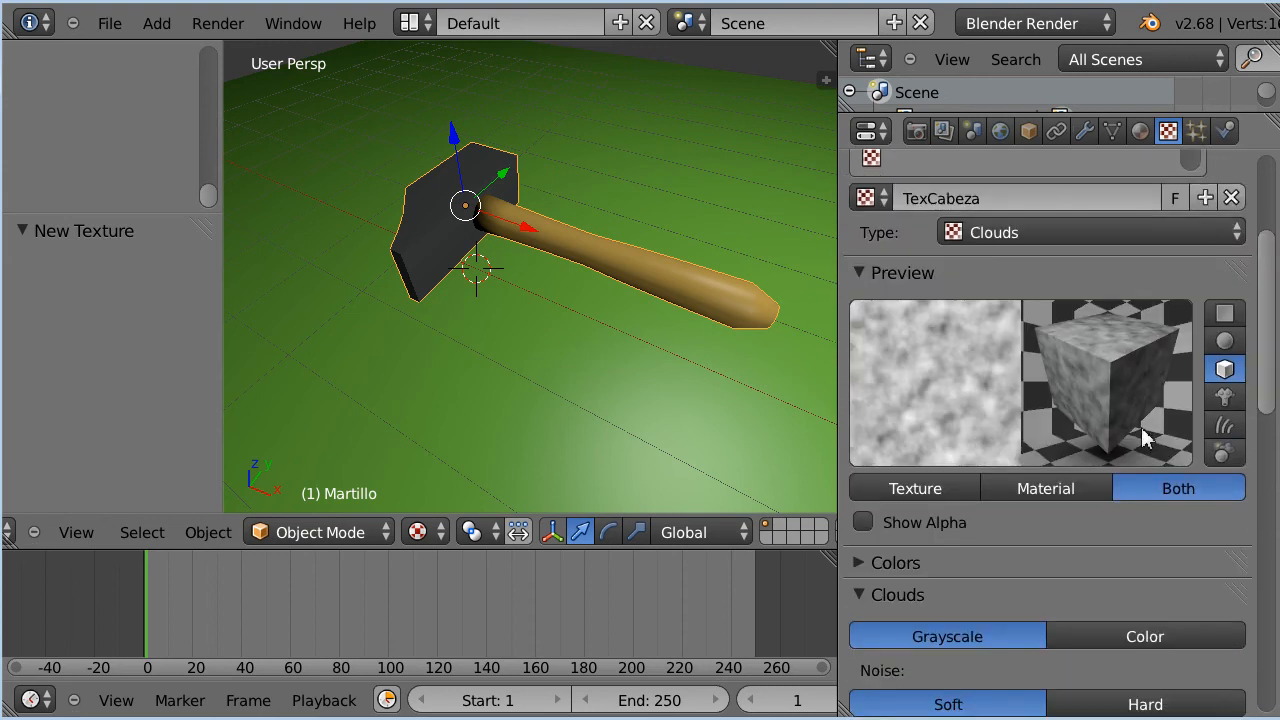
Set the texture's diffuse Color influence to 0.1 and check the material preview
left_click_drag(1272, 320, 1274, 585)
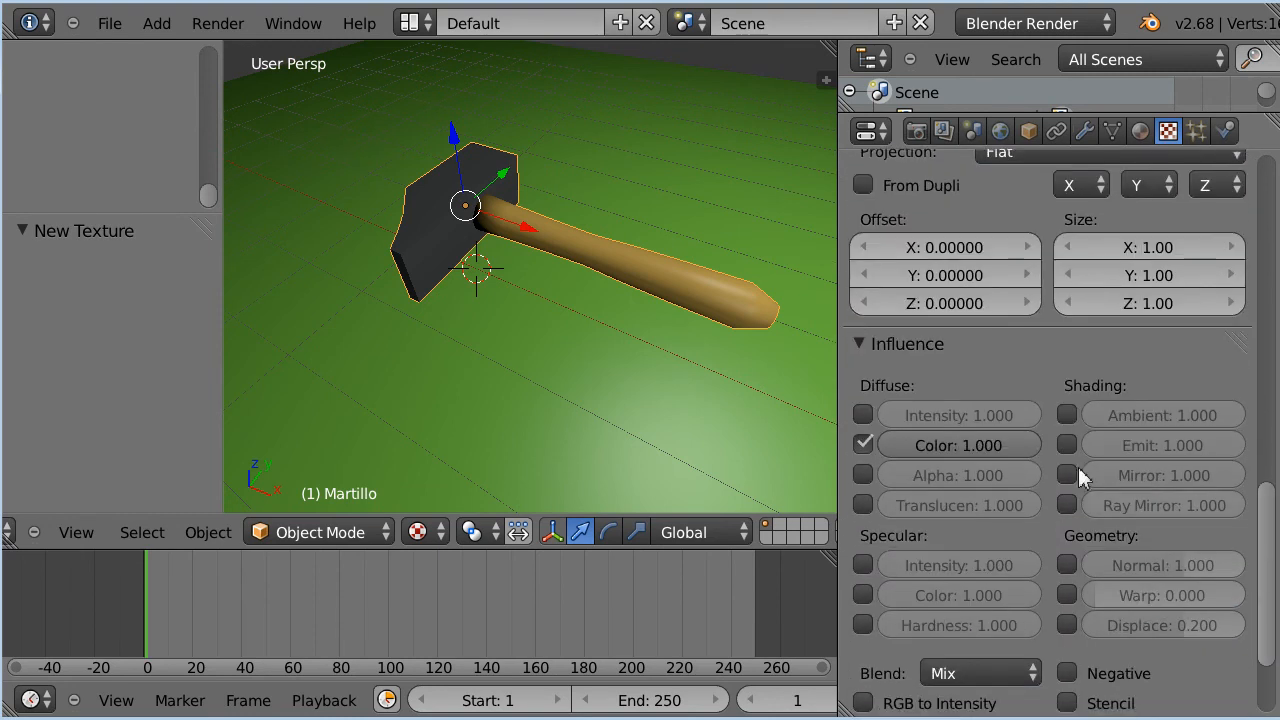
left_click(979, 447)
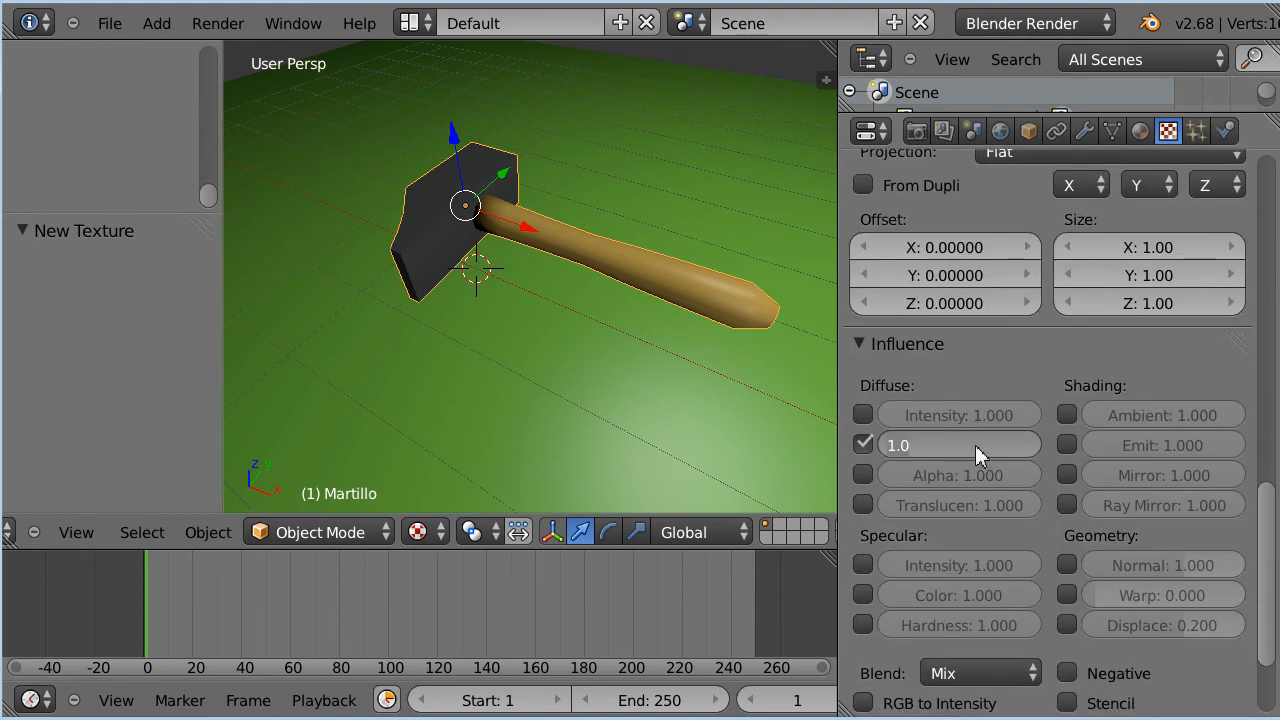
key("BackSpace")
key("BackSpace")
key("BackSpace")
type("0.1")
key("Return")
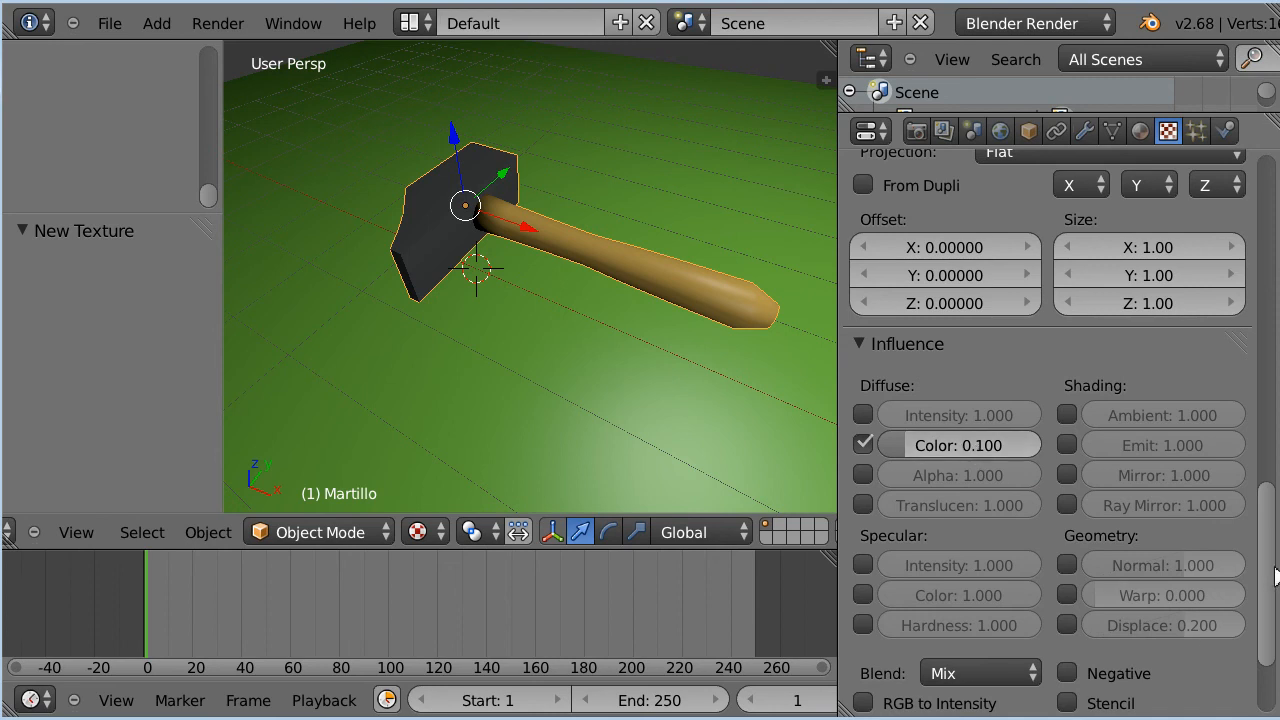
left_click_drag(1276, 577, 1251, 314)
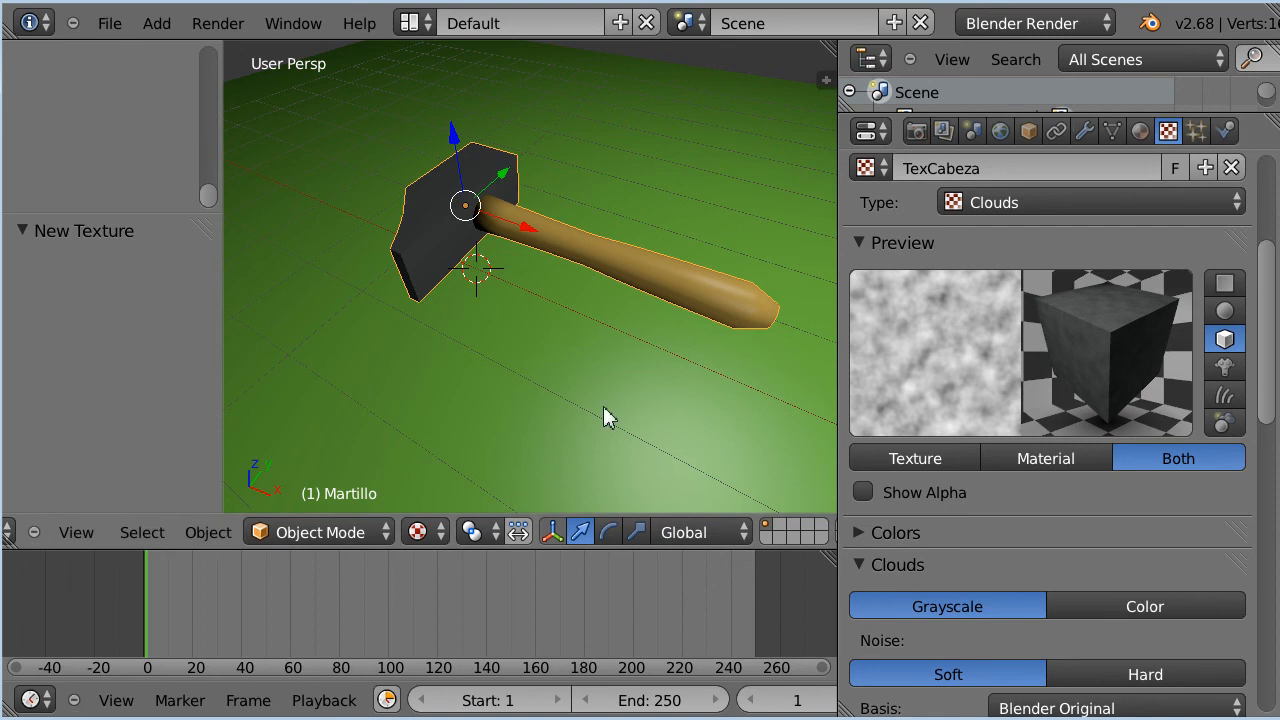
Render the scene to examine the textured hammer head, and close the render window
key("F12")
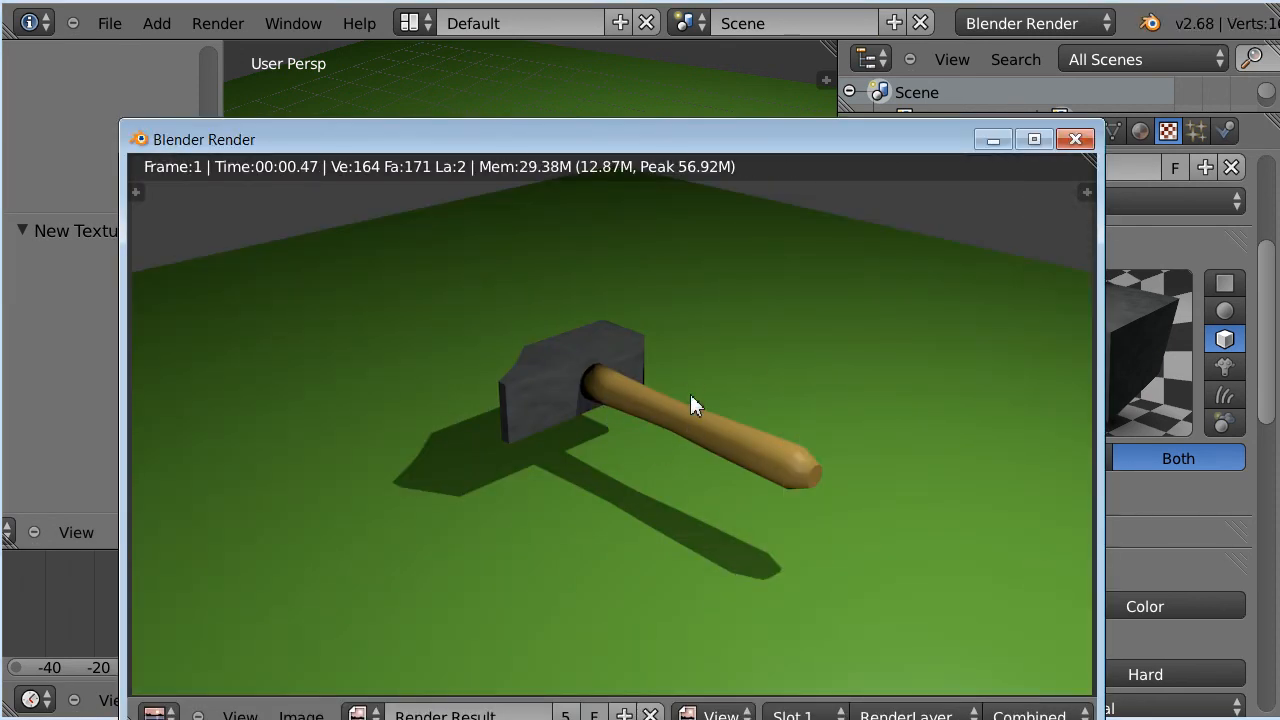
left_click_drag(647, 148, 662, 55)
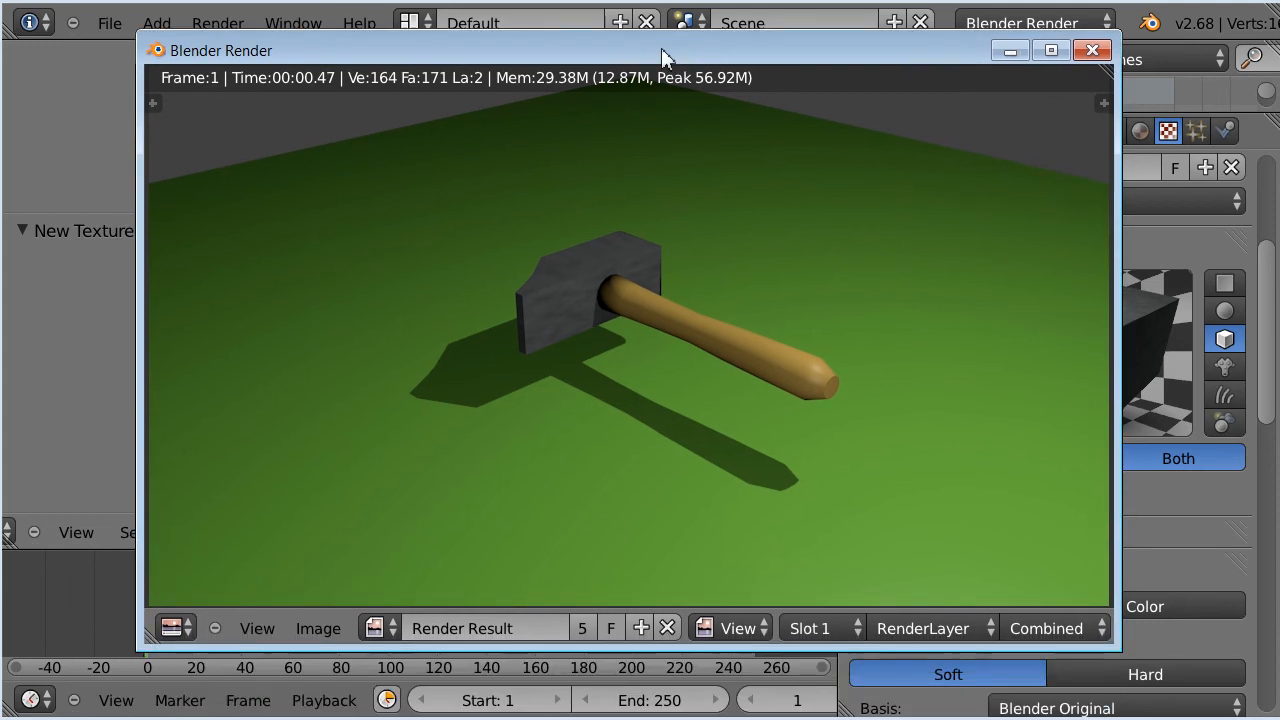
left_click(1092, 51)
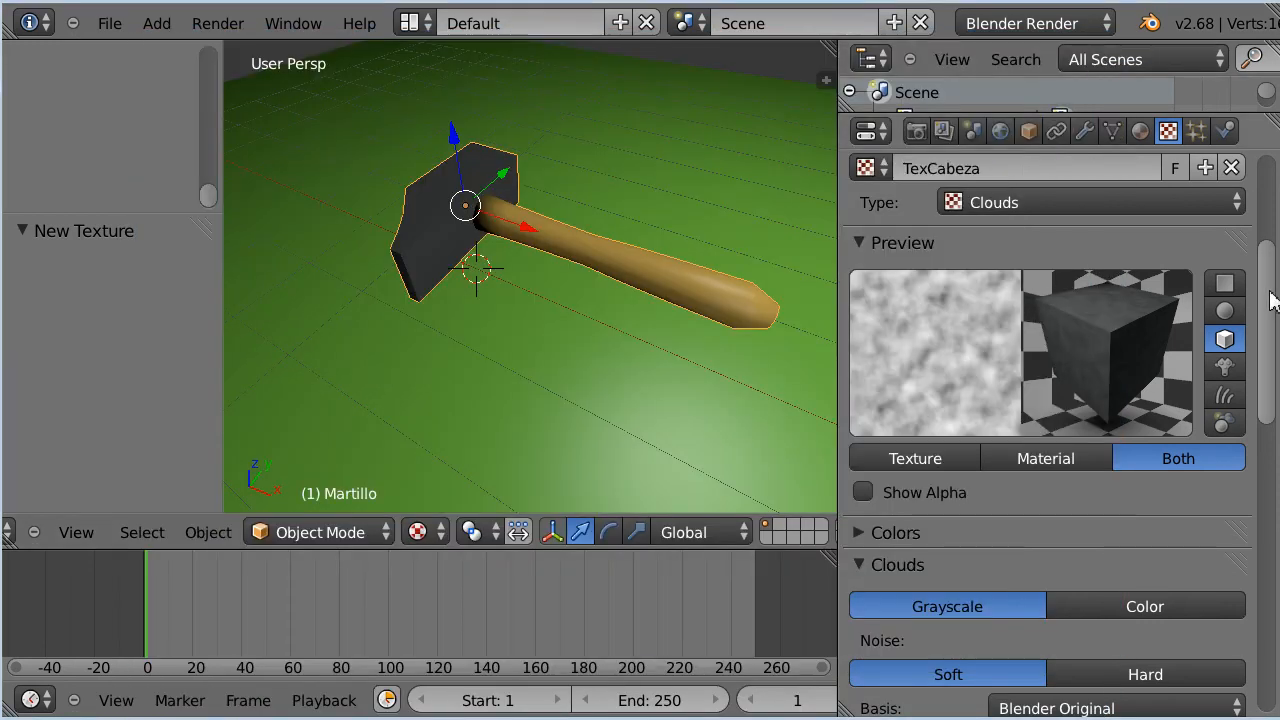
left_click_drag(1271, 302, 1271, 336)
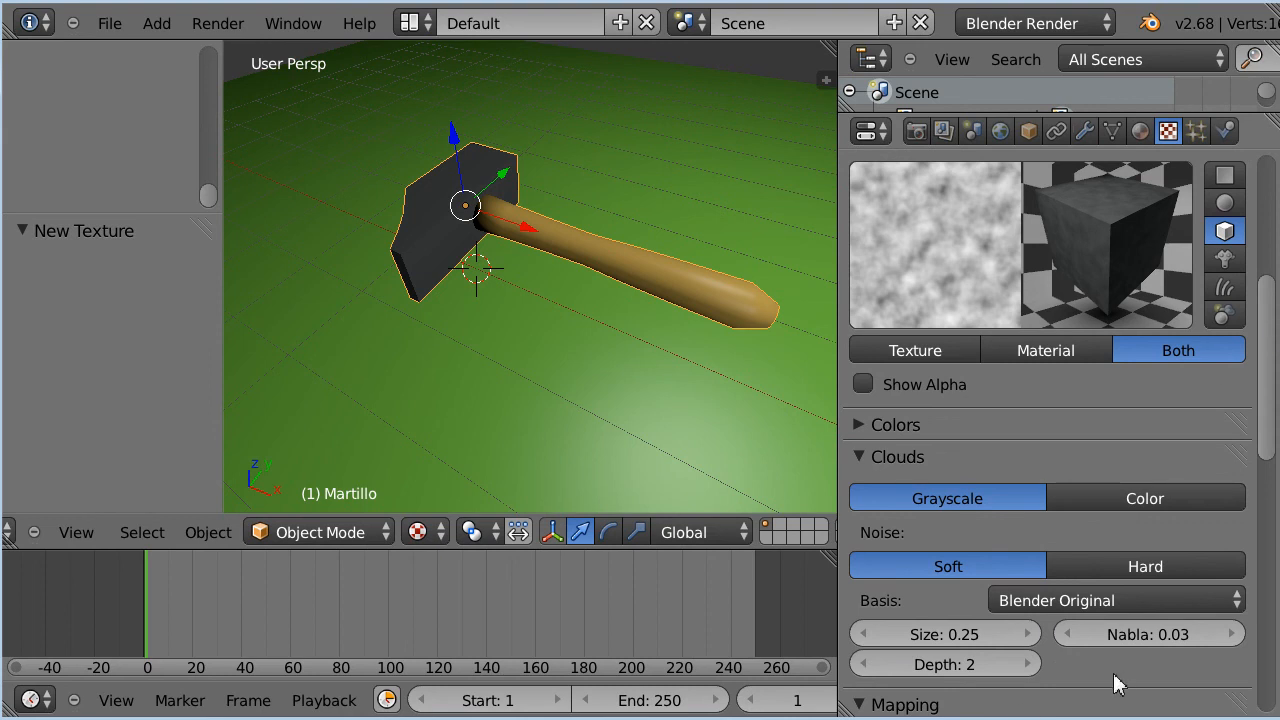
Set the head's Clouds texture size to 0.1 and render the scene to check the finer grain, closing the render window
left_click(944, 636)
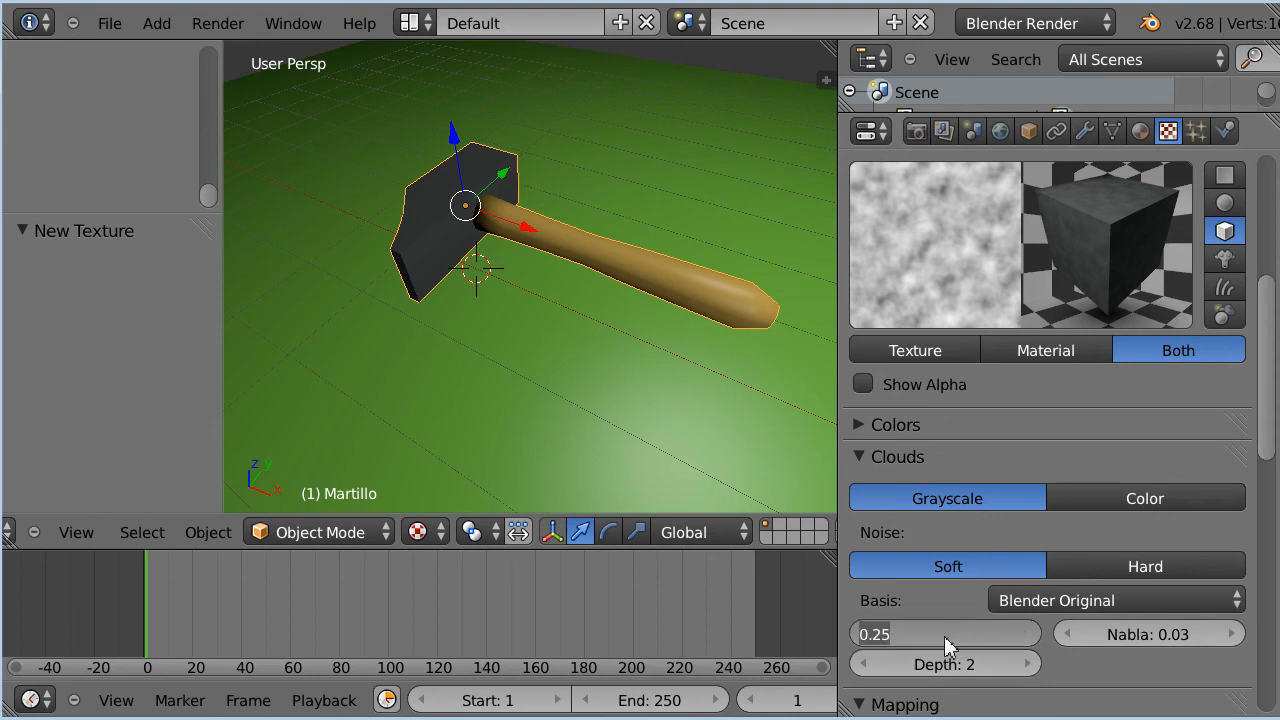
type("0.1")
key("Return")
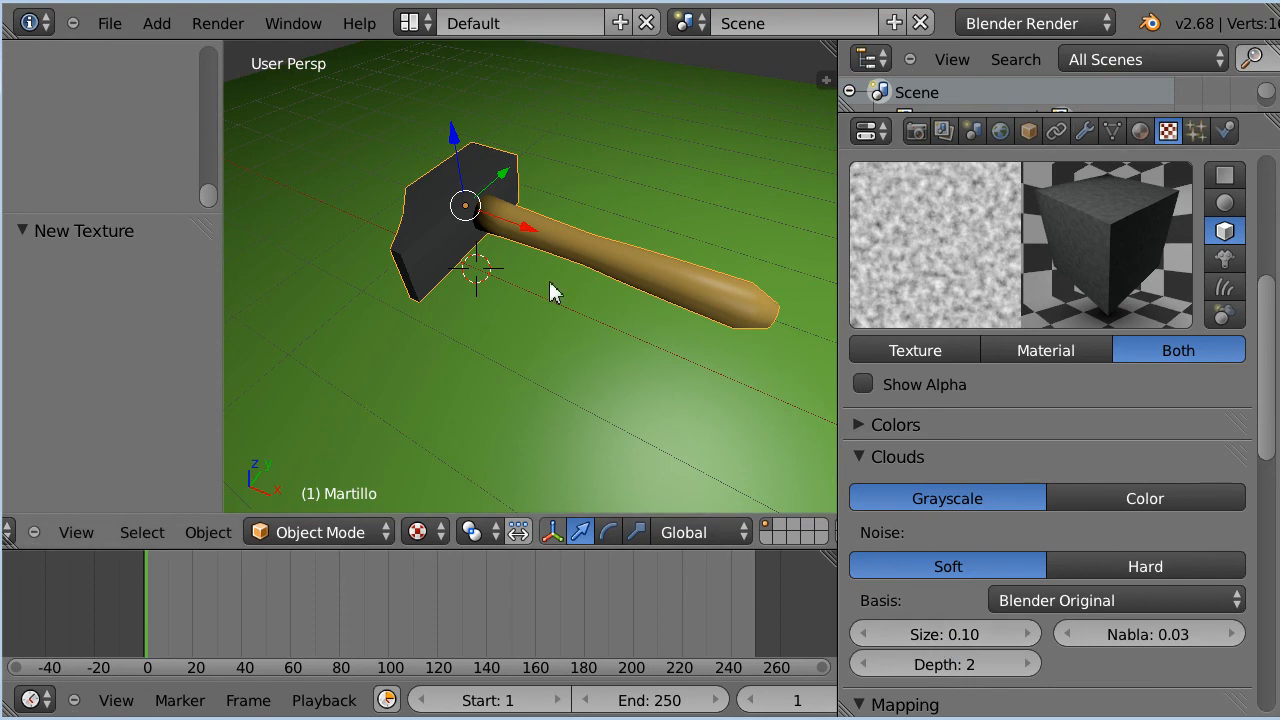
key("F12")
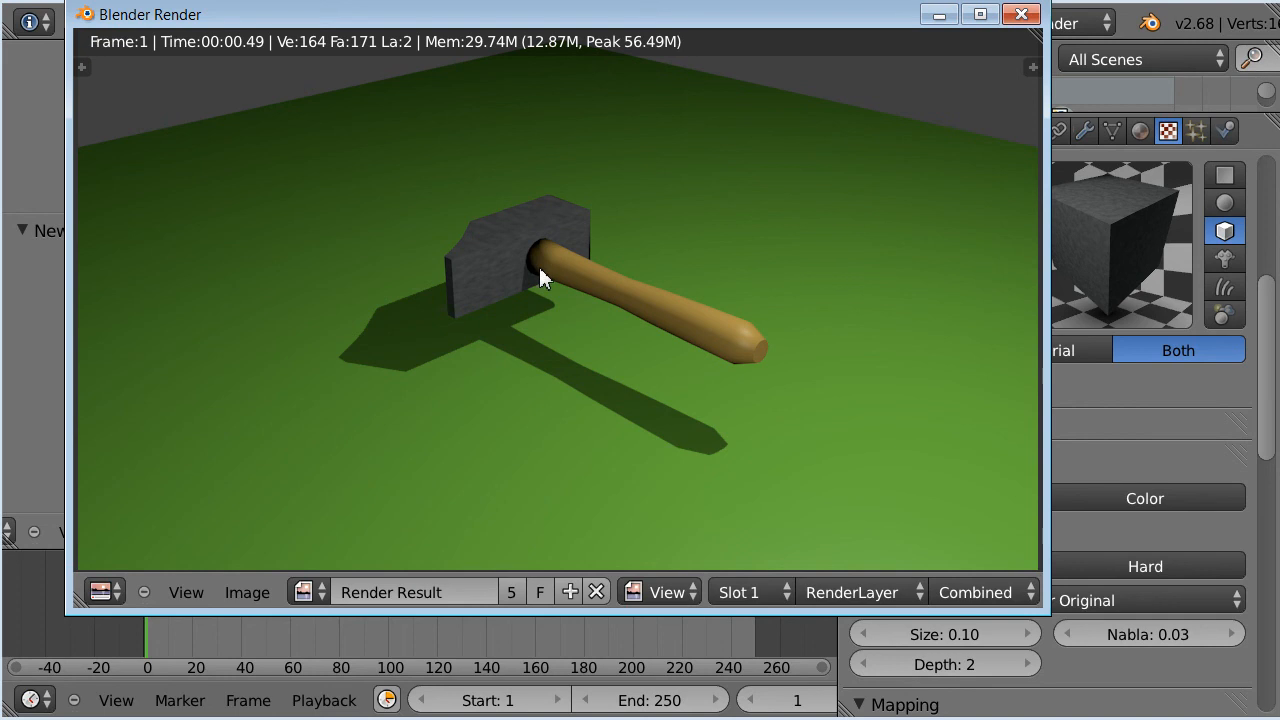
left_click(1021, 14)
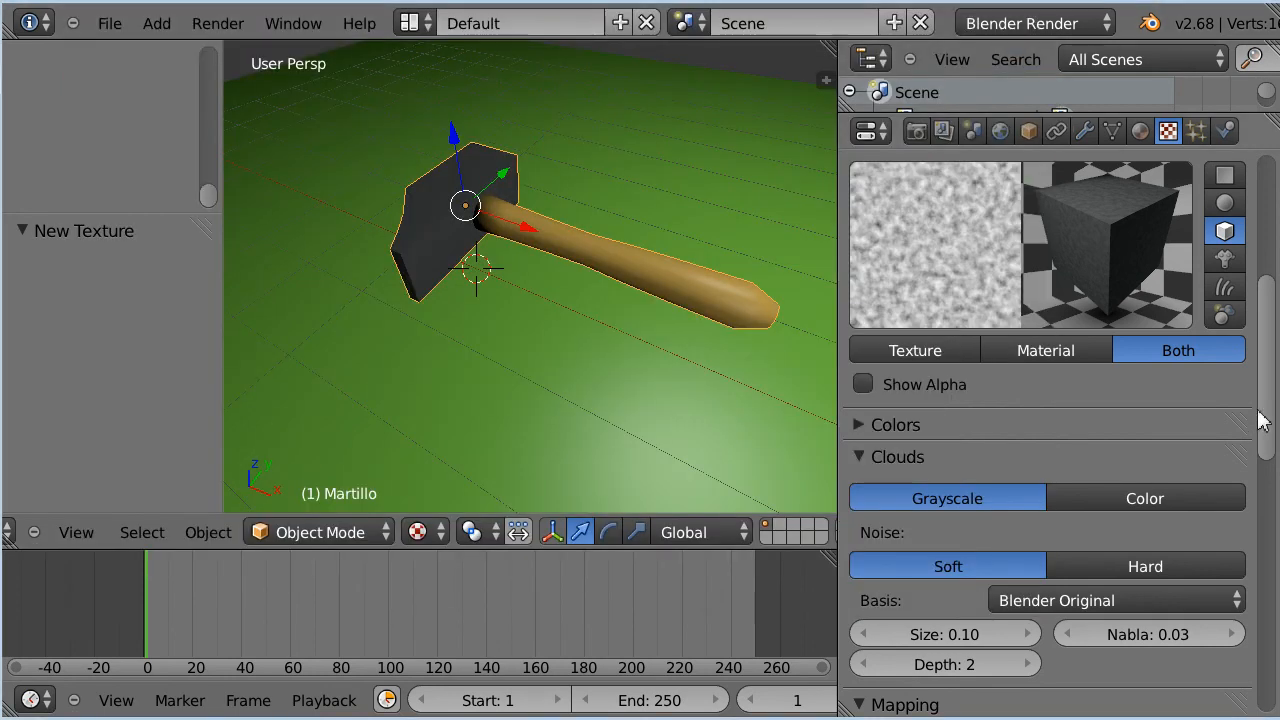
Add a new texture to the handle material MatMango and name it TexMango
left_click_drag(1266, 409, 1245, 243)
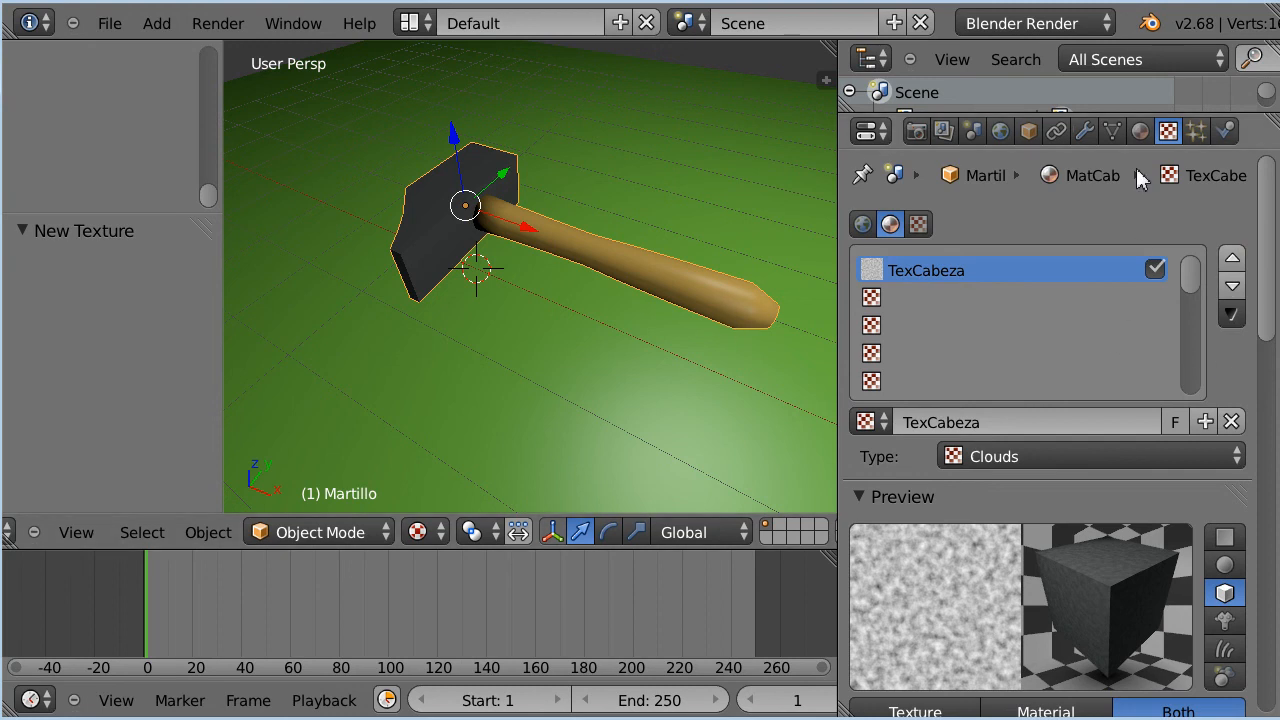
left_click(1141, 128)
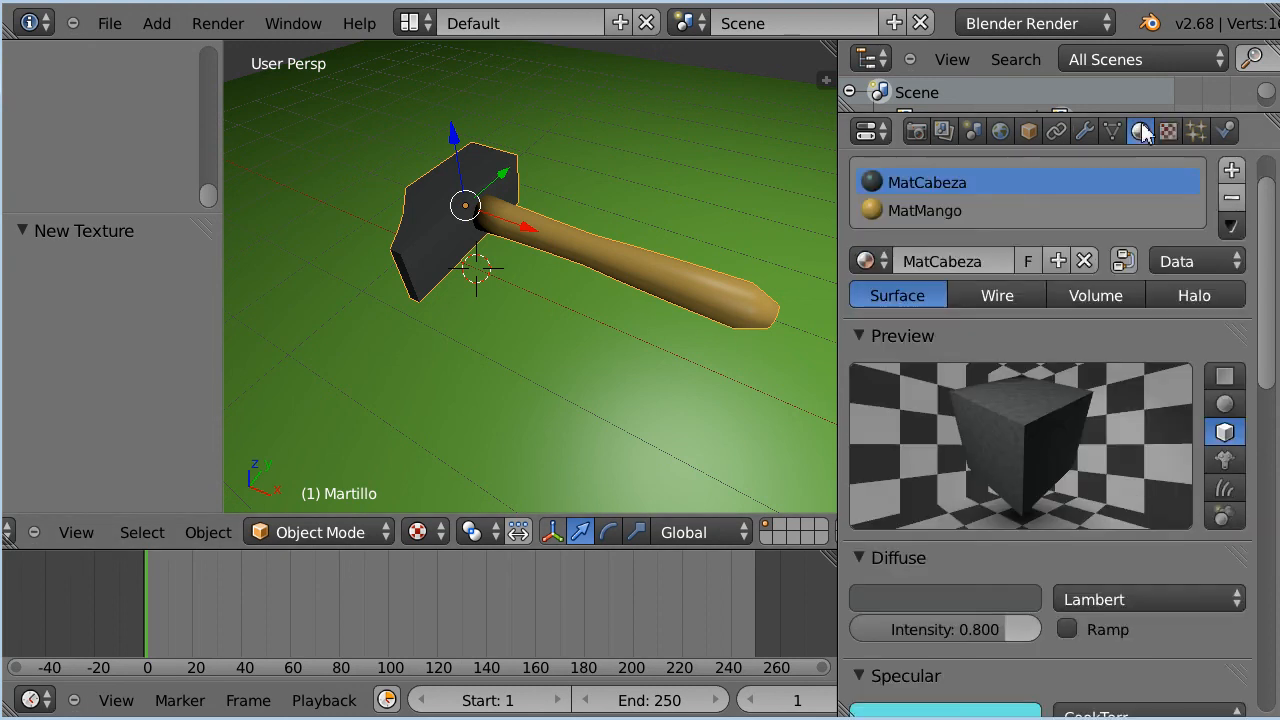
left_click(980, 211)
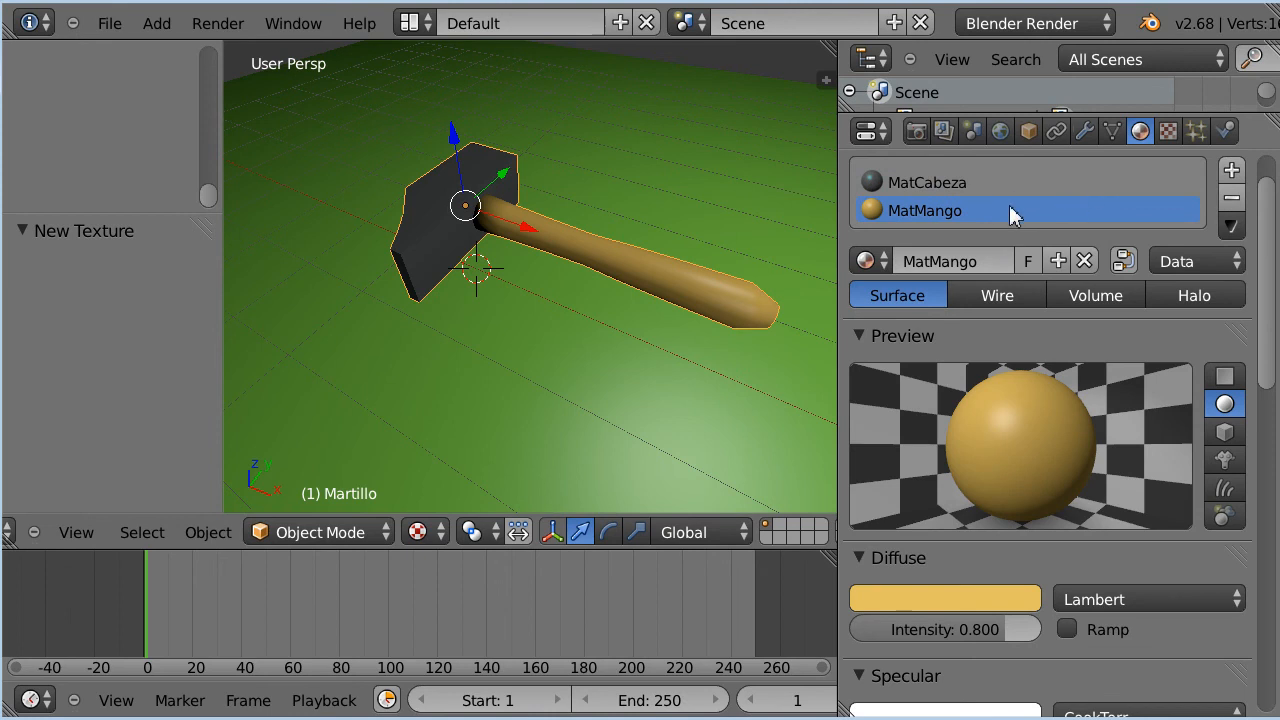
left_click(1168, 131)
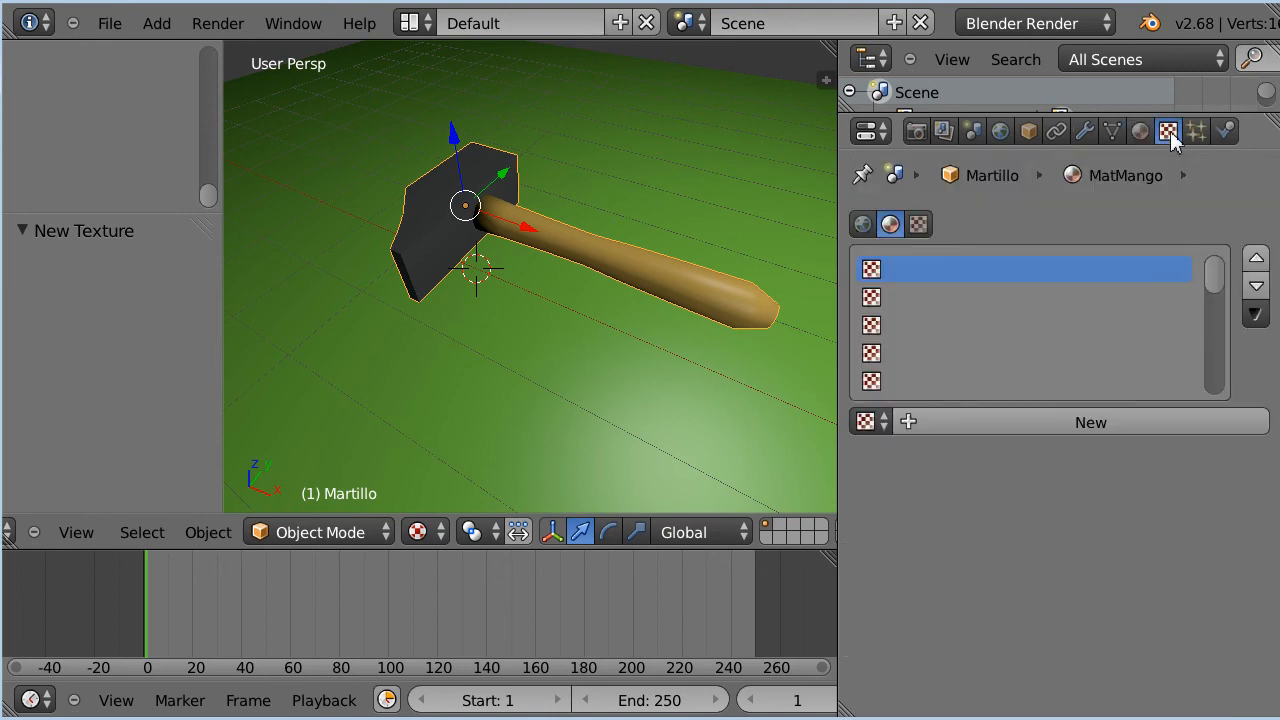
left_click(1037, 420)
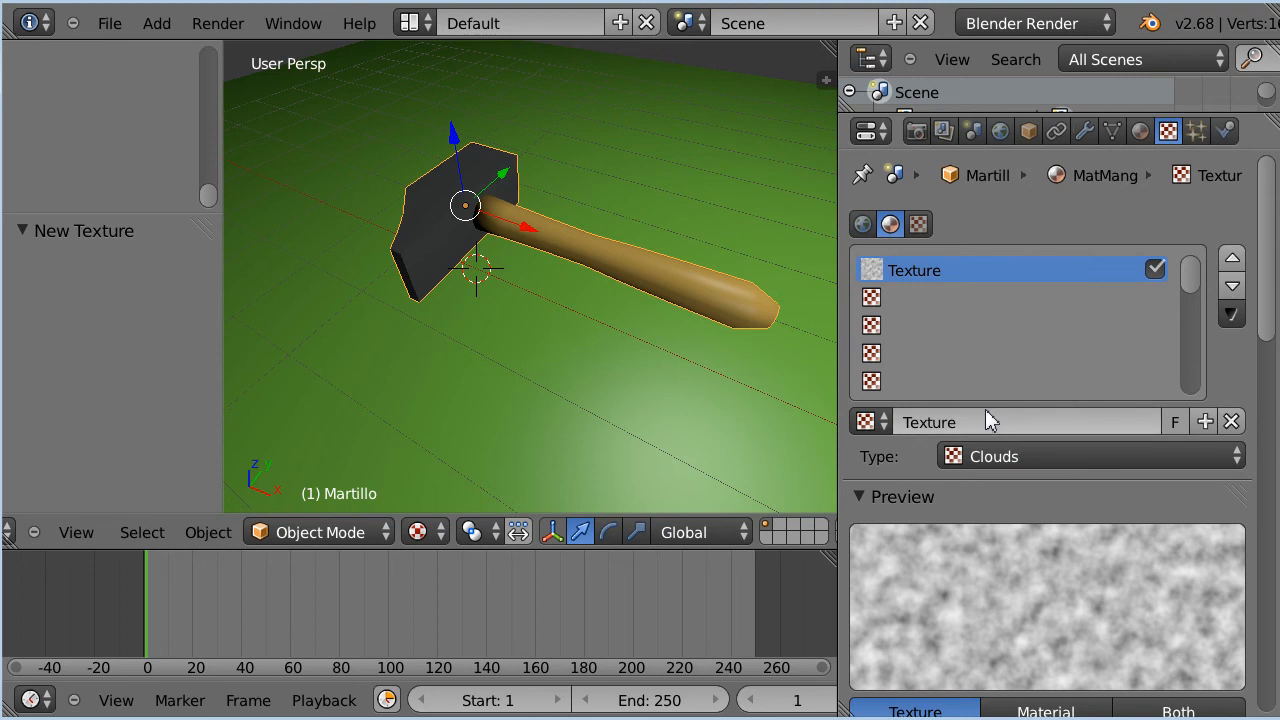
left_click(988, 421)
type("TexMango")
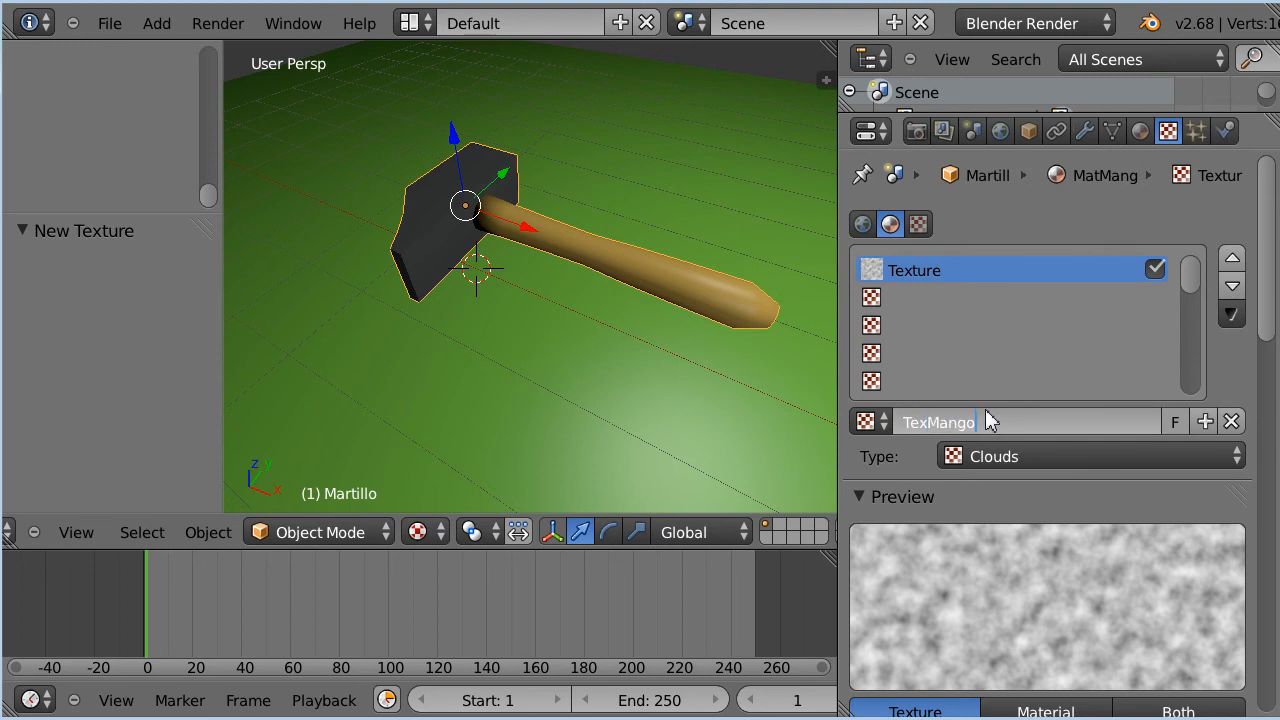
key("Return")
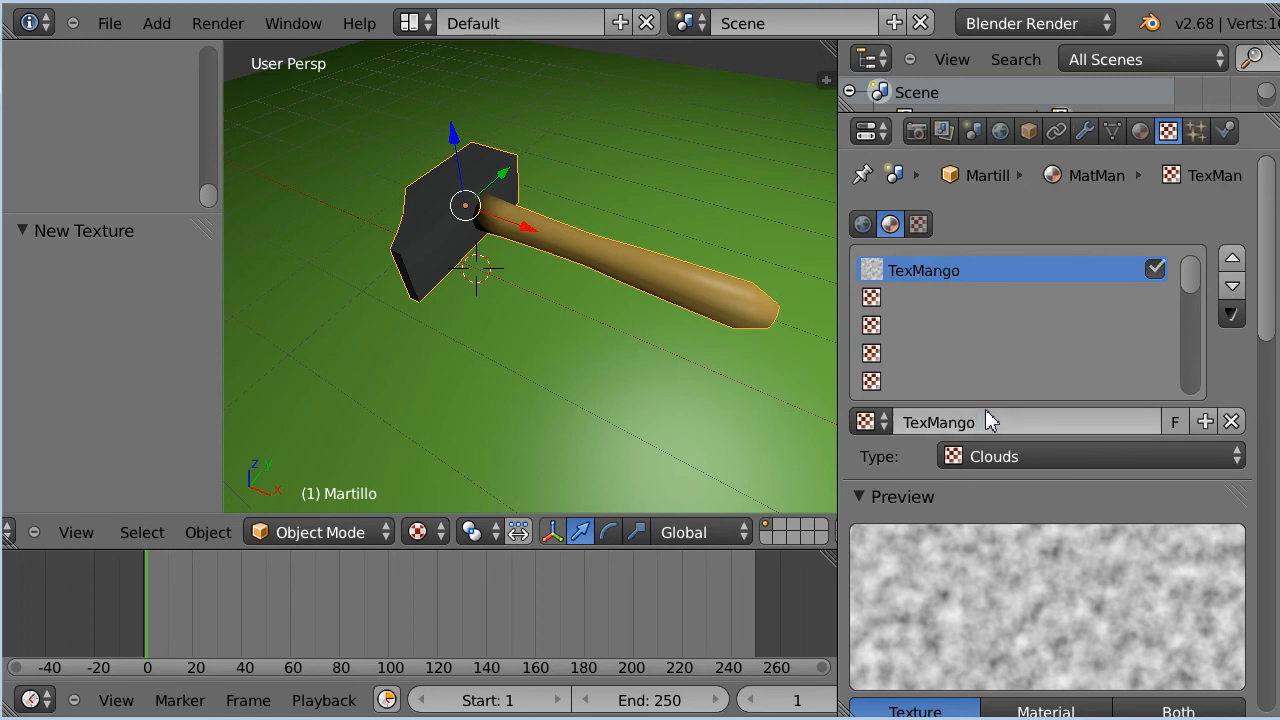
Change the TexMango texture's type to Wood and show both the texture and the material in its preview
left_click(866, 422)
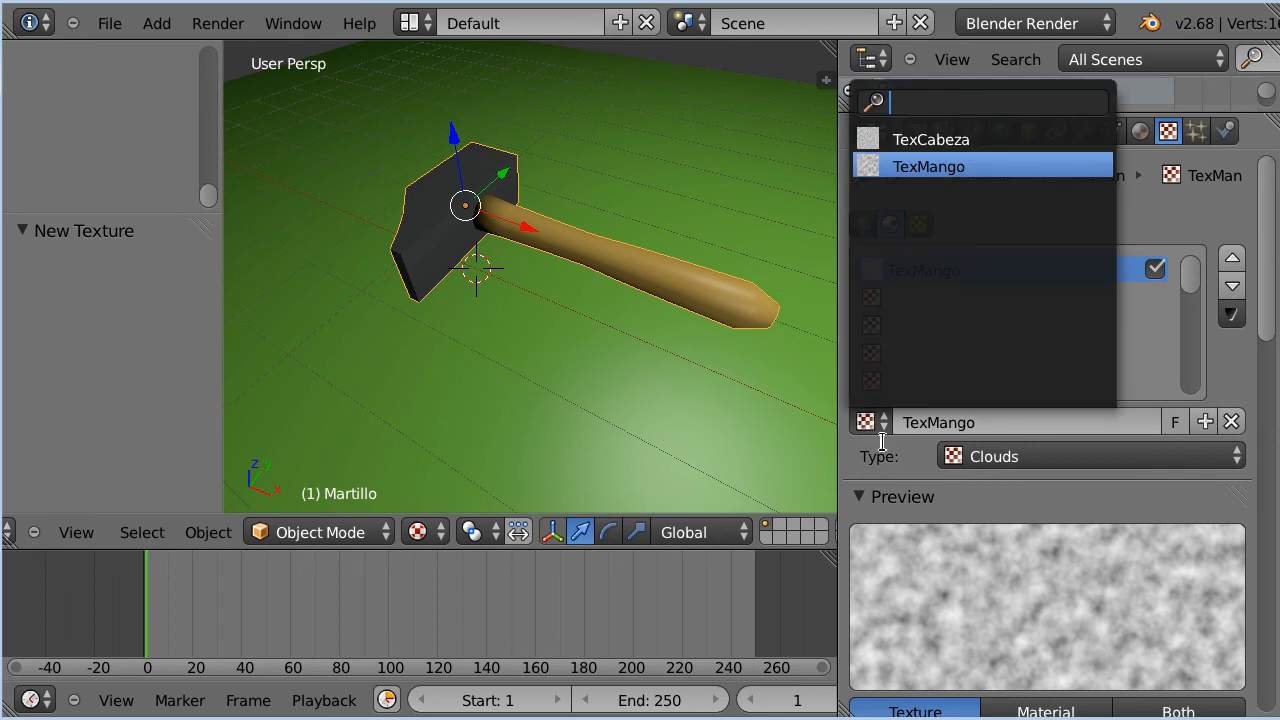
left_click(905, 166)
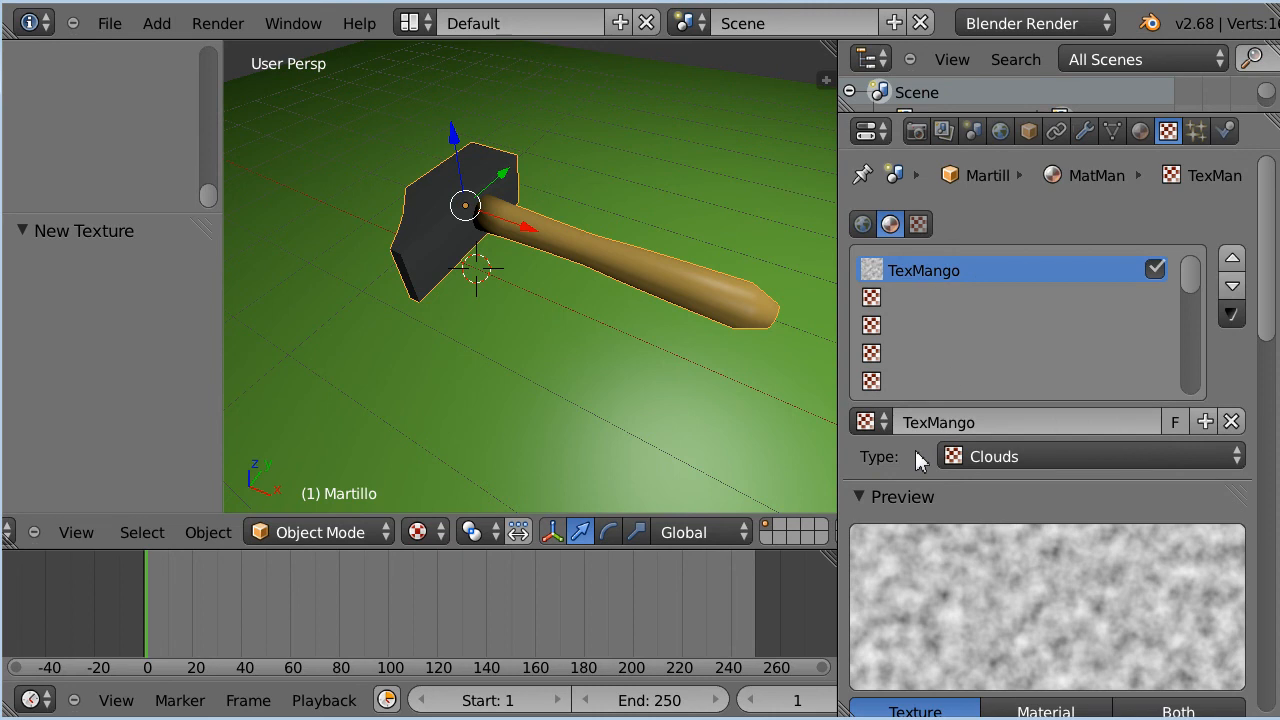
left_click(1069, 455)
mouse_move(1097, 22)
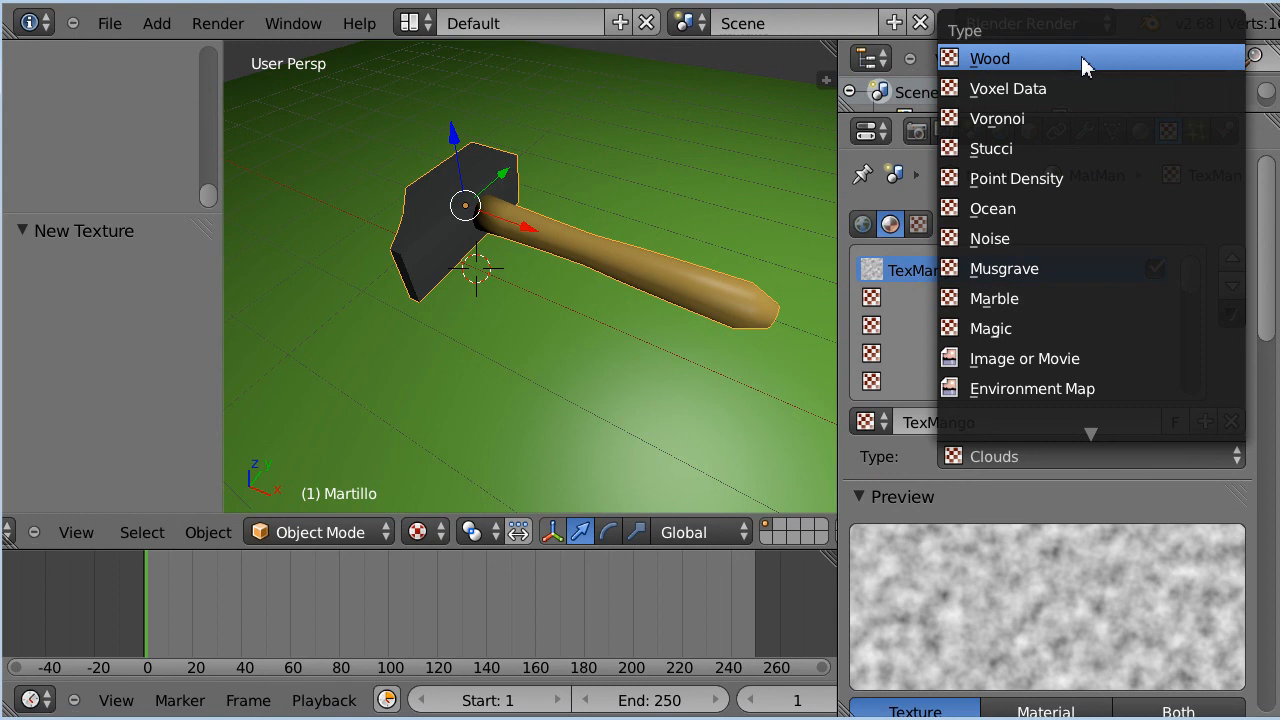
left_click(1081, 56)
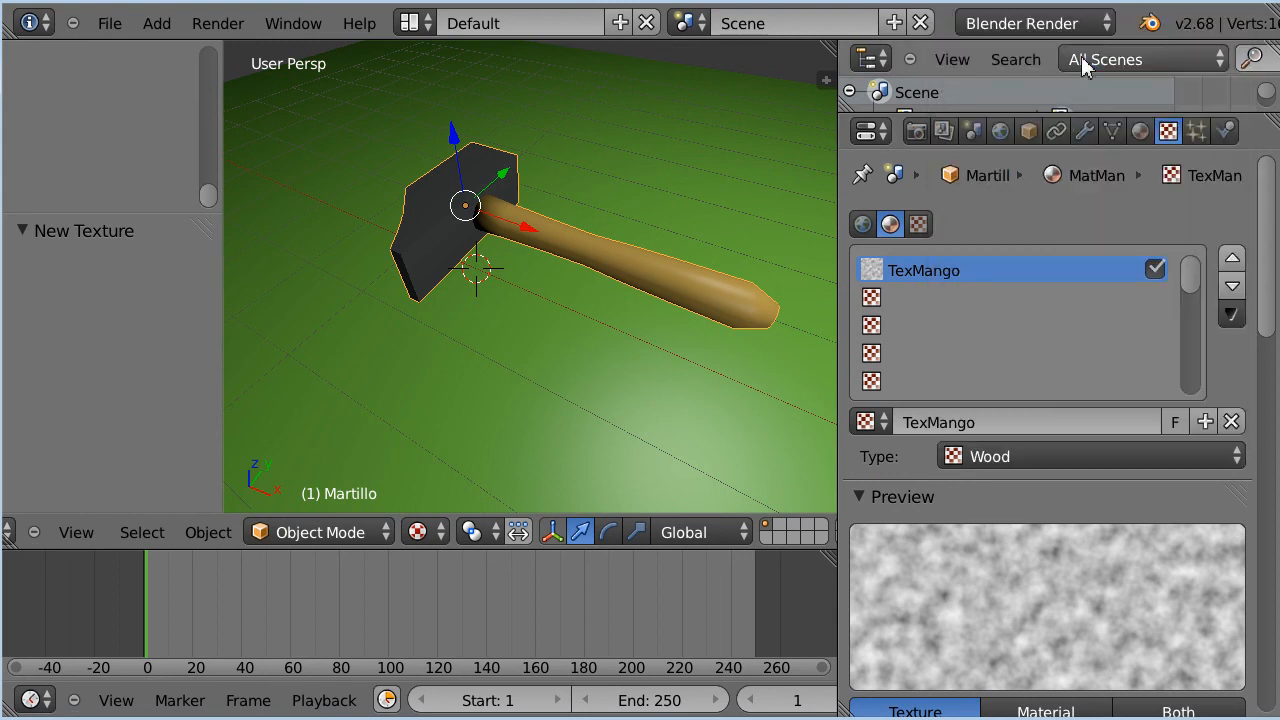
scroll(1266, 288, "down", 2)
left_click_drag(1266, 288, 1270, 370)
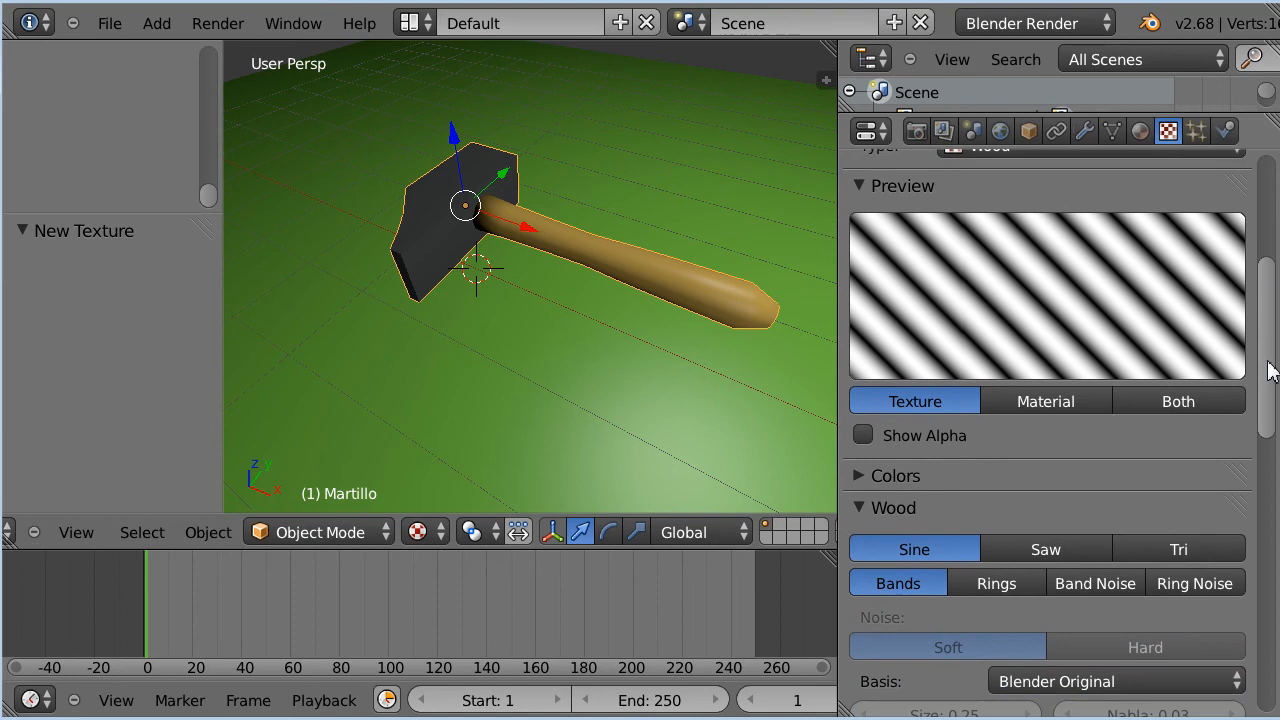
left_click(1197, 405)
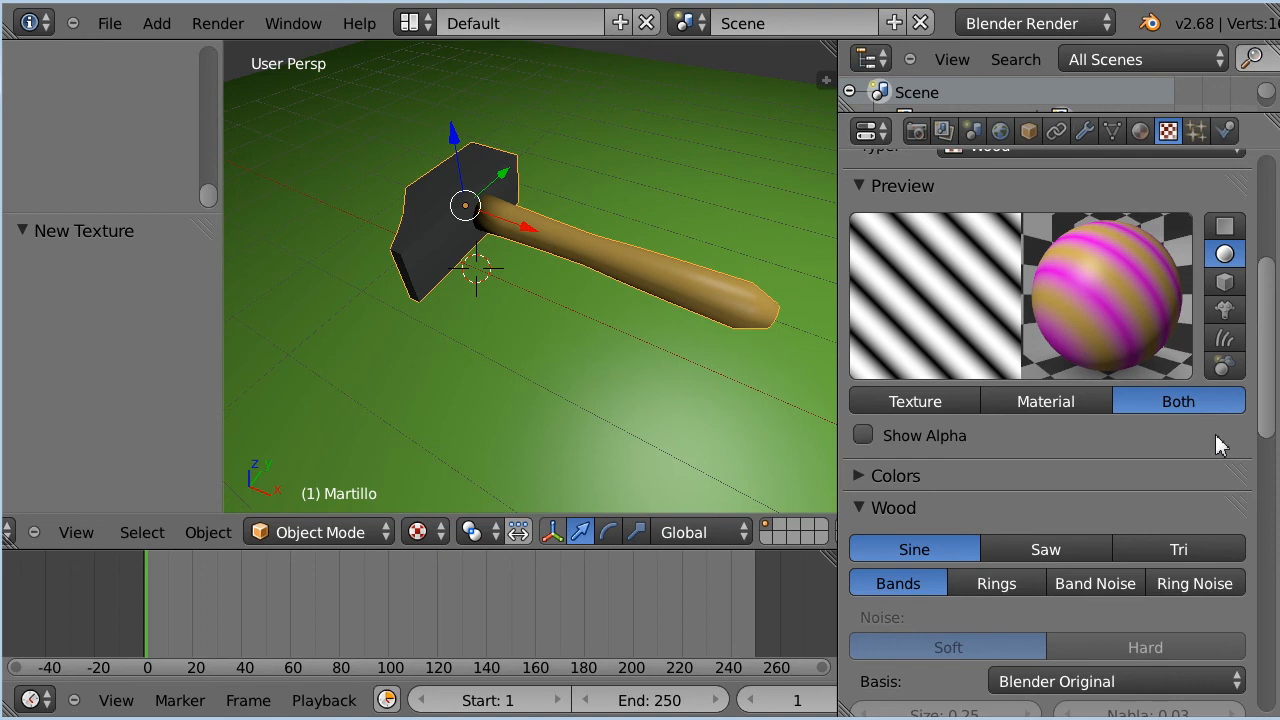
Set the wood texture's influence colour to a brown sampled from the hammer handle in the viewport
left_click_drag(1258, 342, 1278, 632)
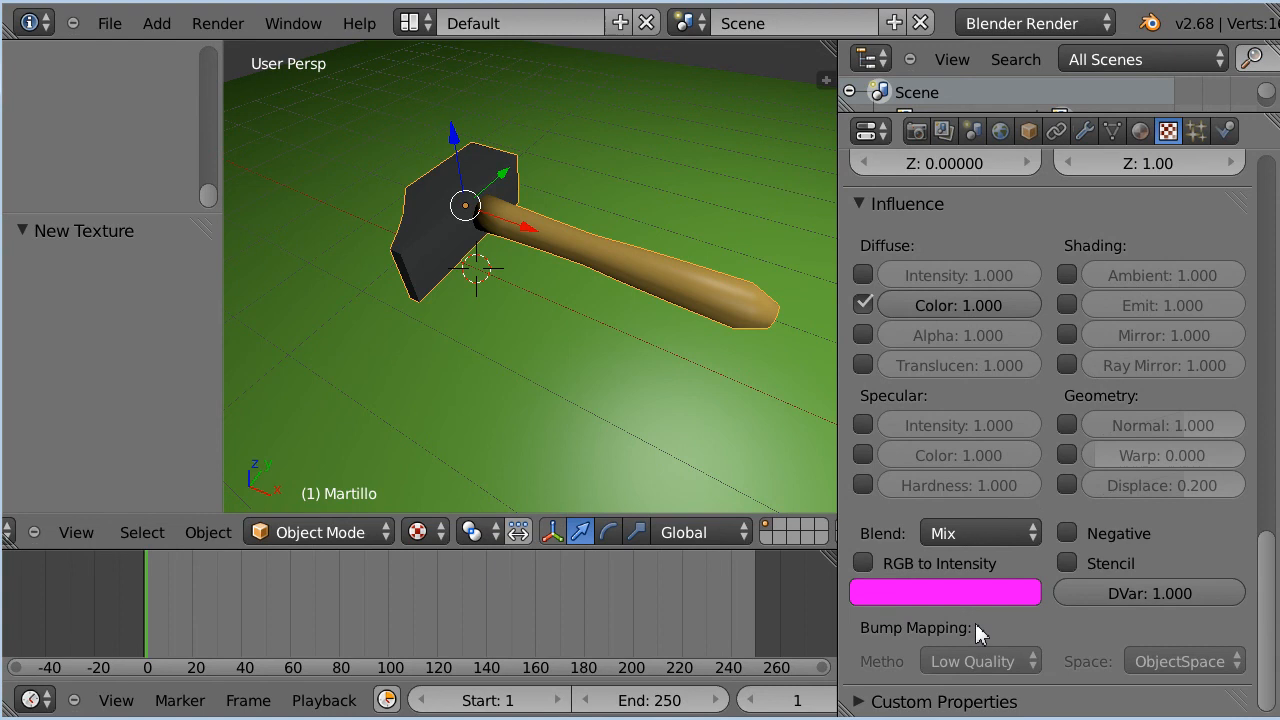
left_click(946, 594)
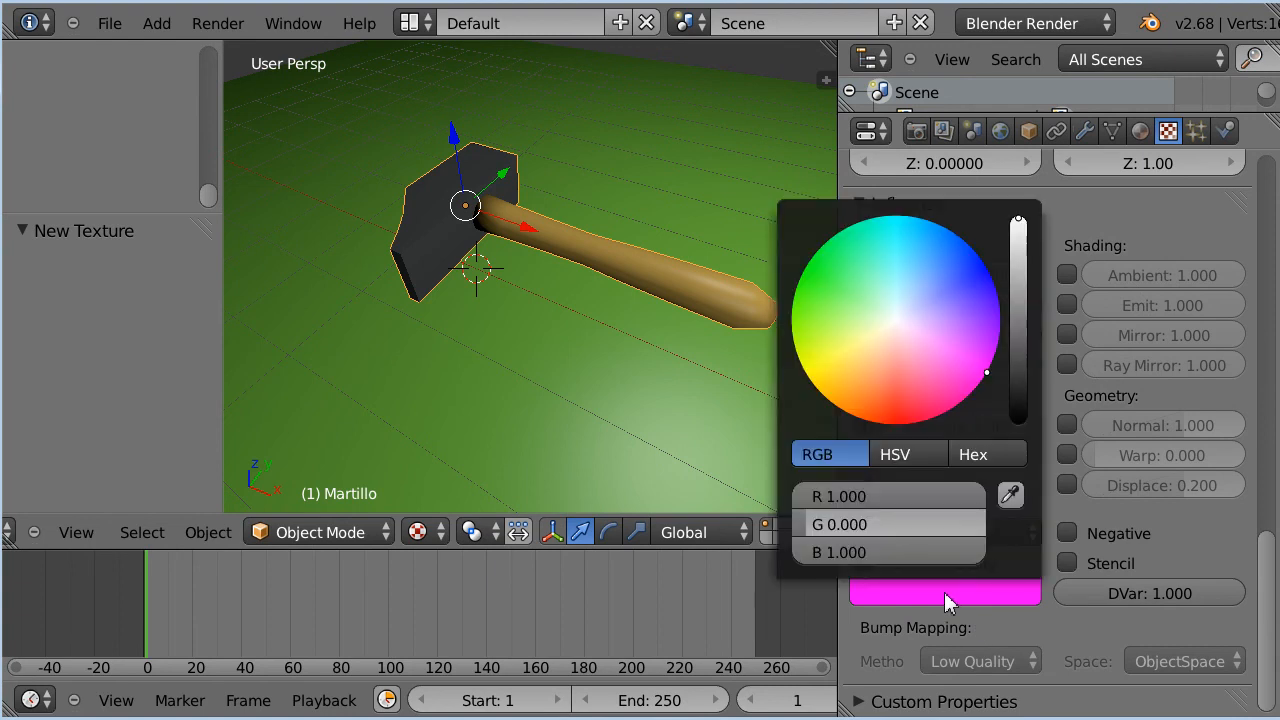
left_click(1011, 498)
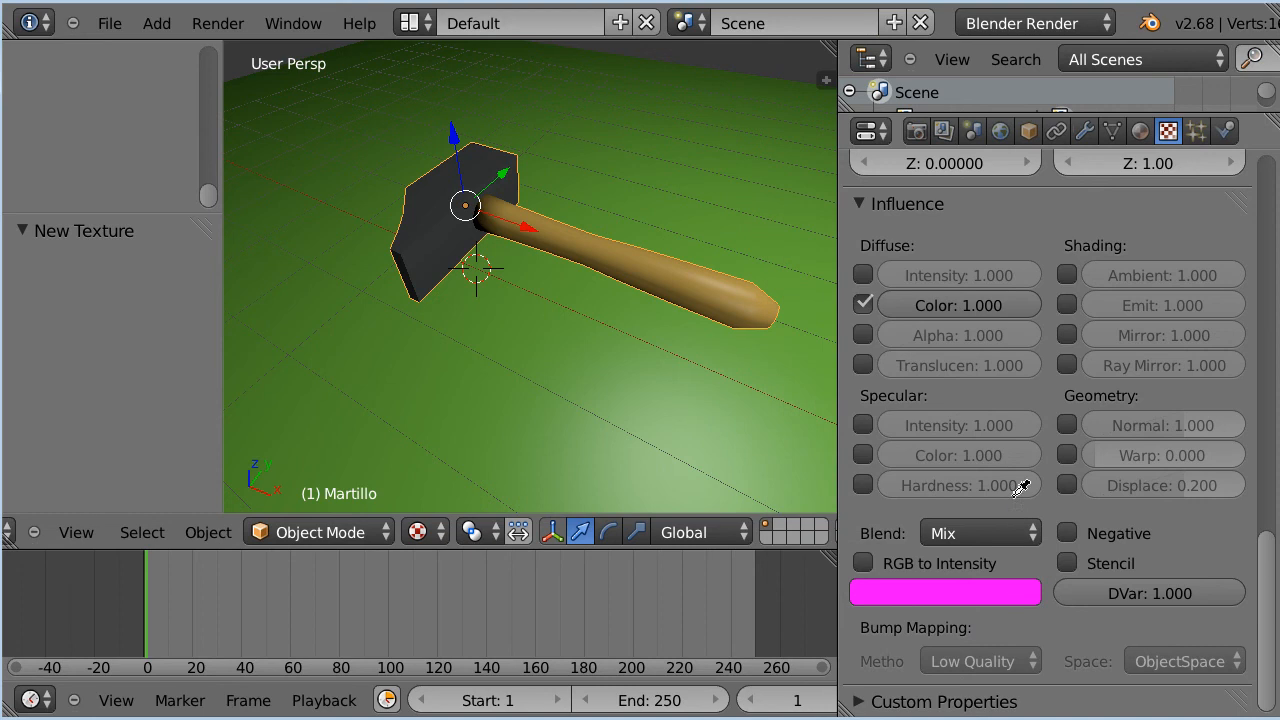
left_click(689, 279)
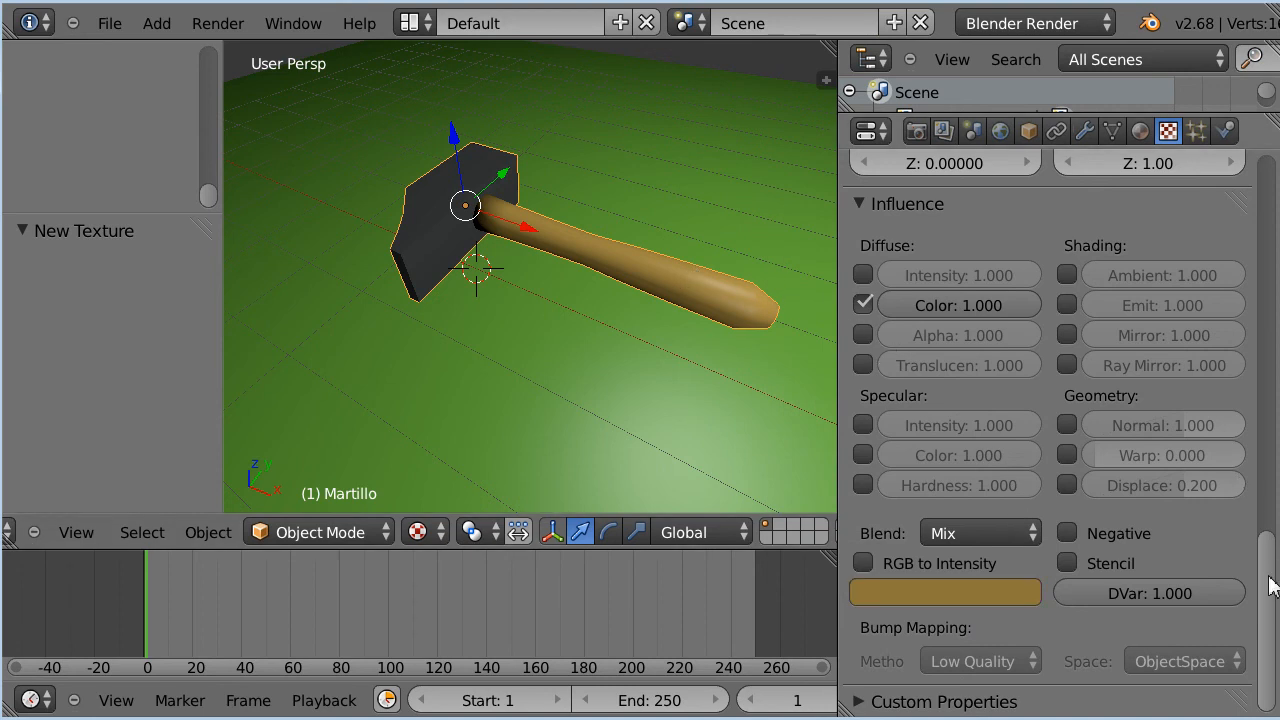
Check the wood material preview, render the scene to examine the banded handle, and close the render window
left_click_drag(1268, 585, 1250, 310)
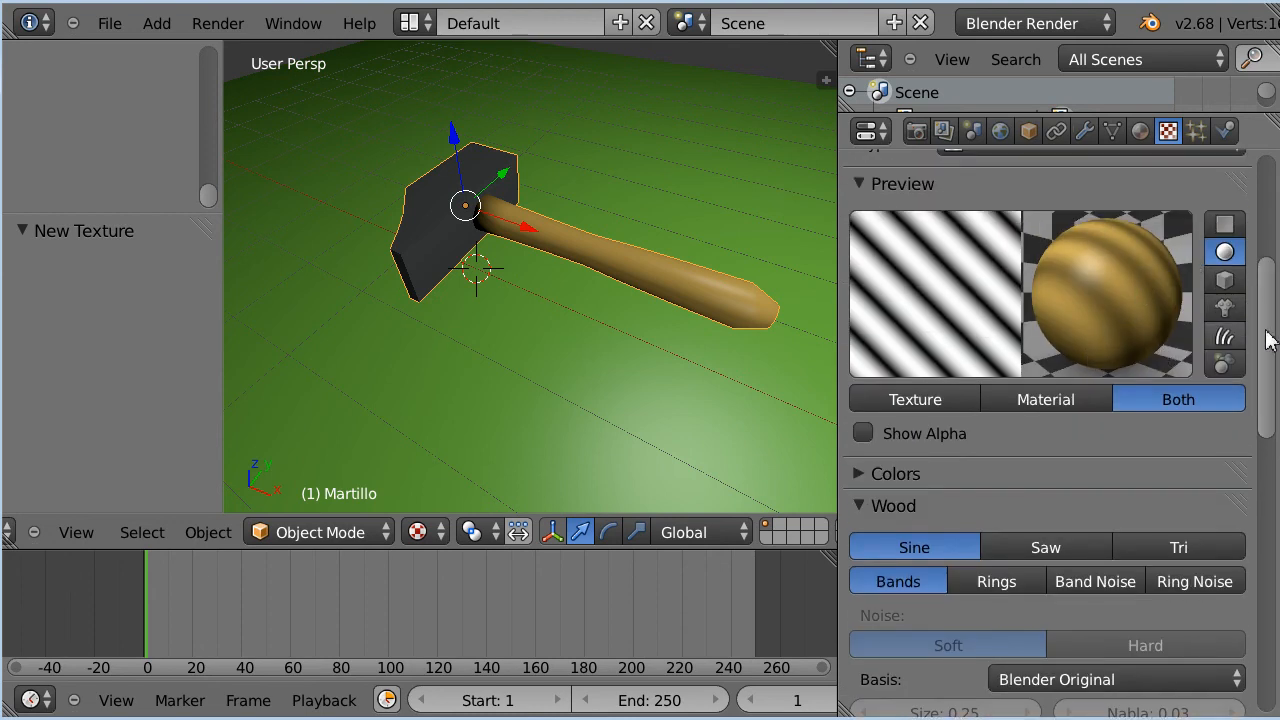
scroll(1272, 342, "down", 1)
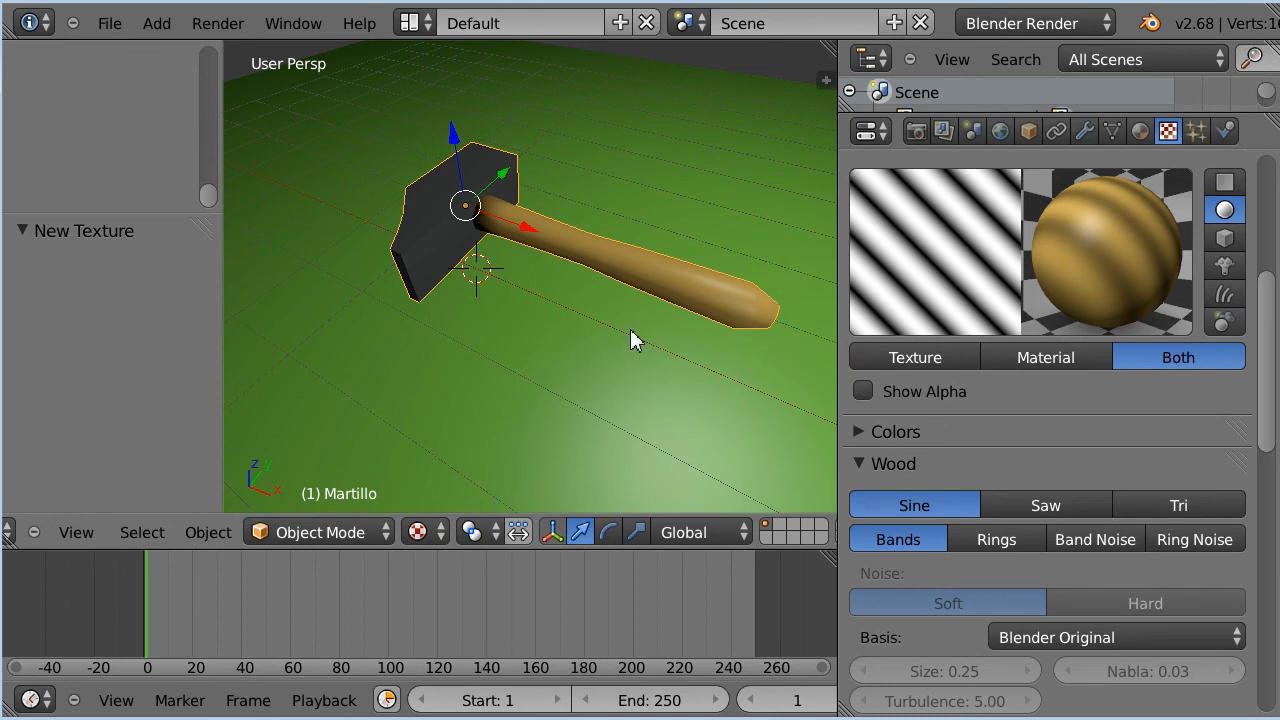
key("F12")
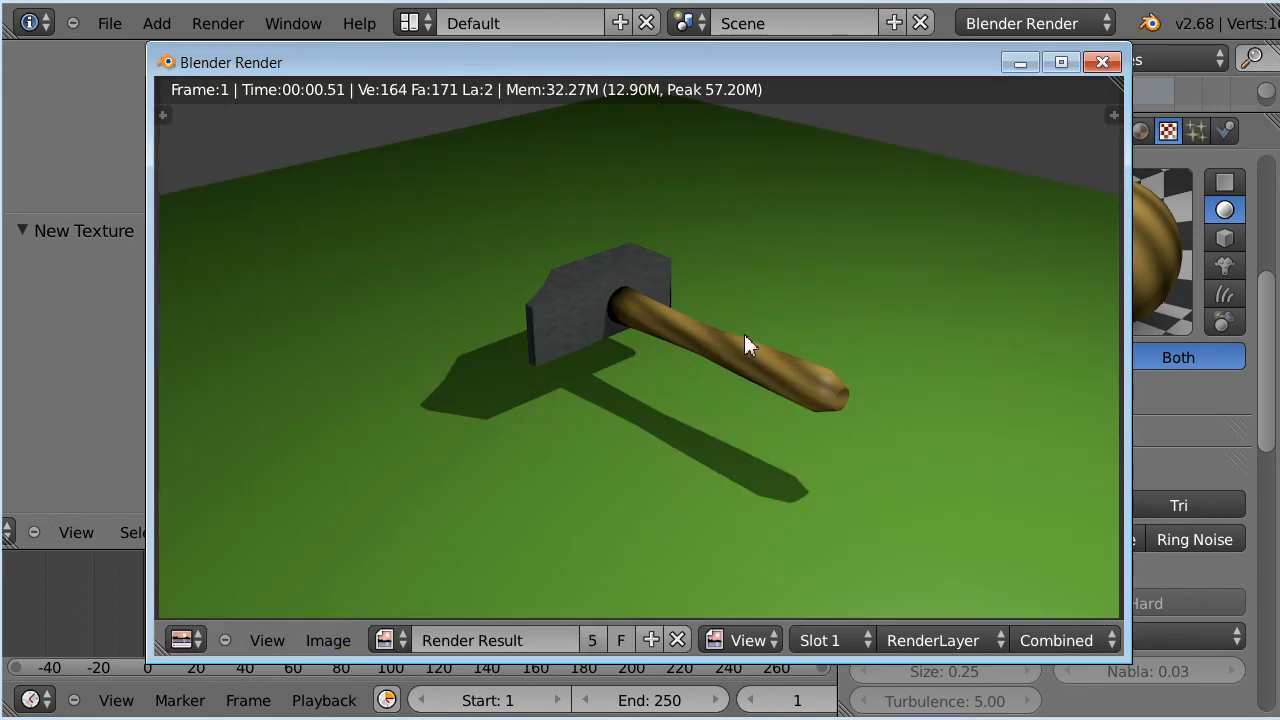
left_click(1104, 64)
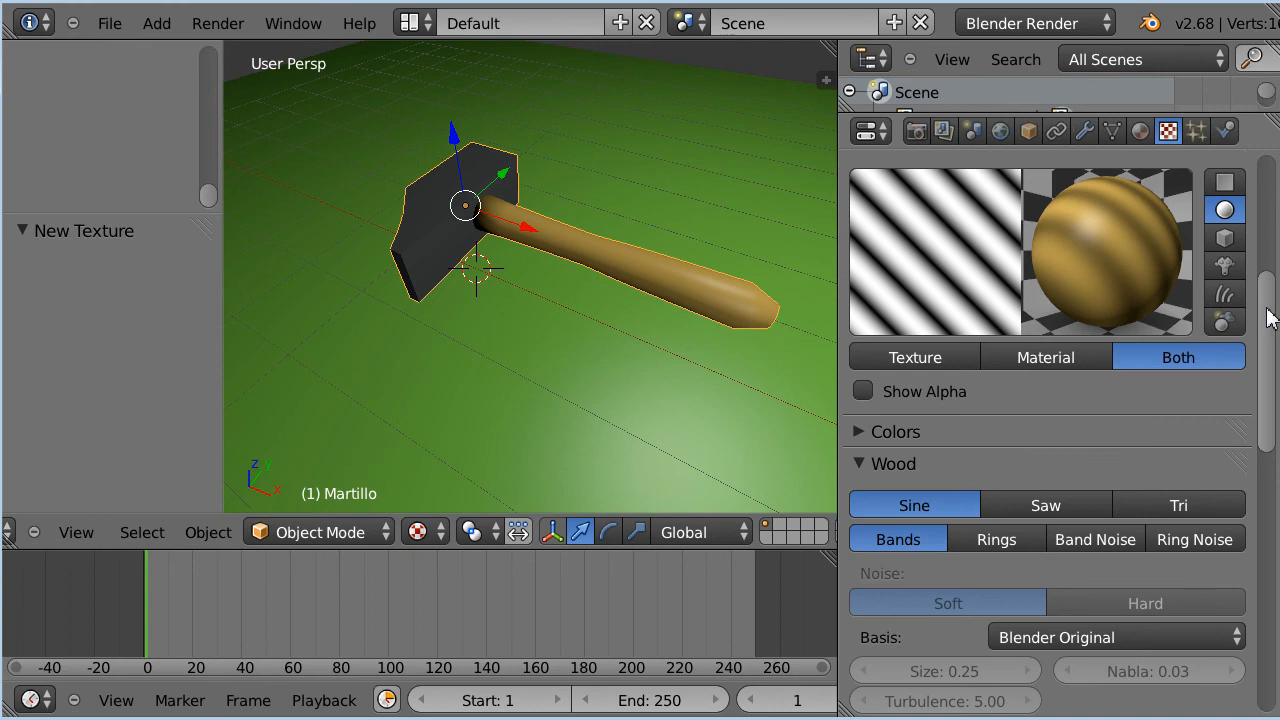
Try the Rings and Band Noise wood patterns, settle on Ring Noise, and check the handle in a render
scroll(1268, 316, "down", 3)
scroll(1266, 340, "up", 2)
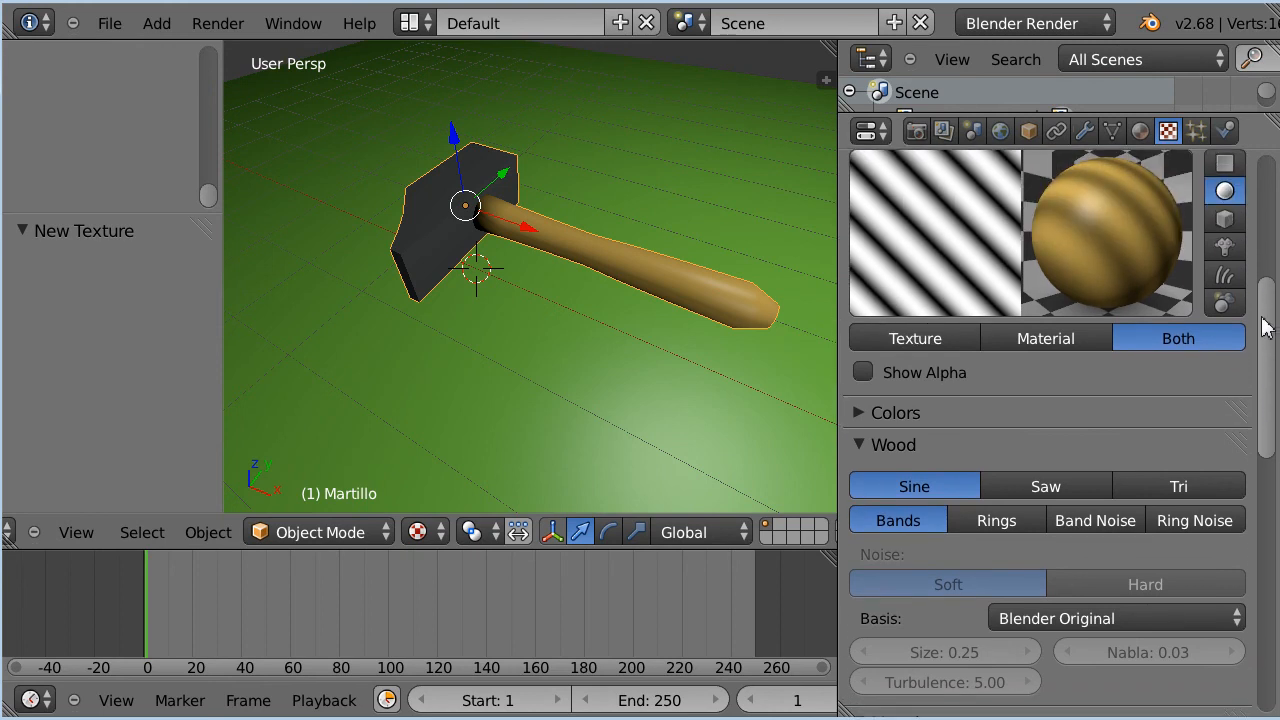
left_click_drag(1262, 318, 1261, 316)
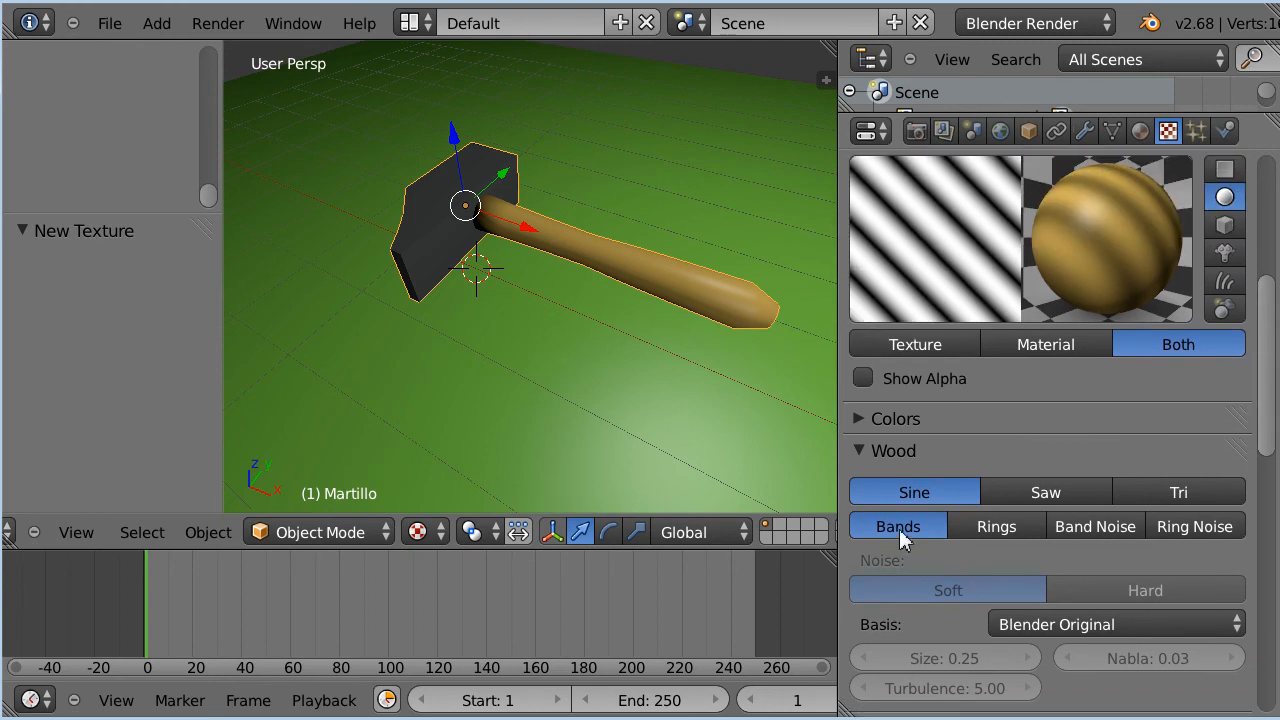
left_click(984, 528)
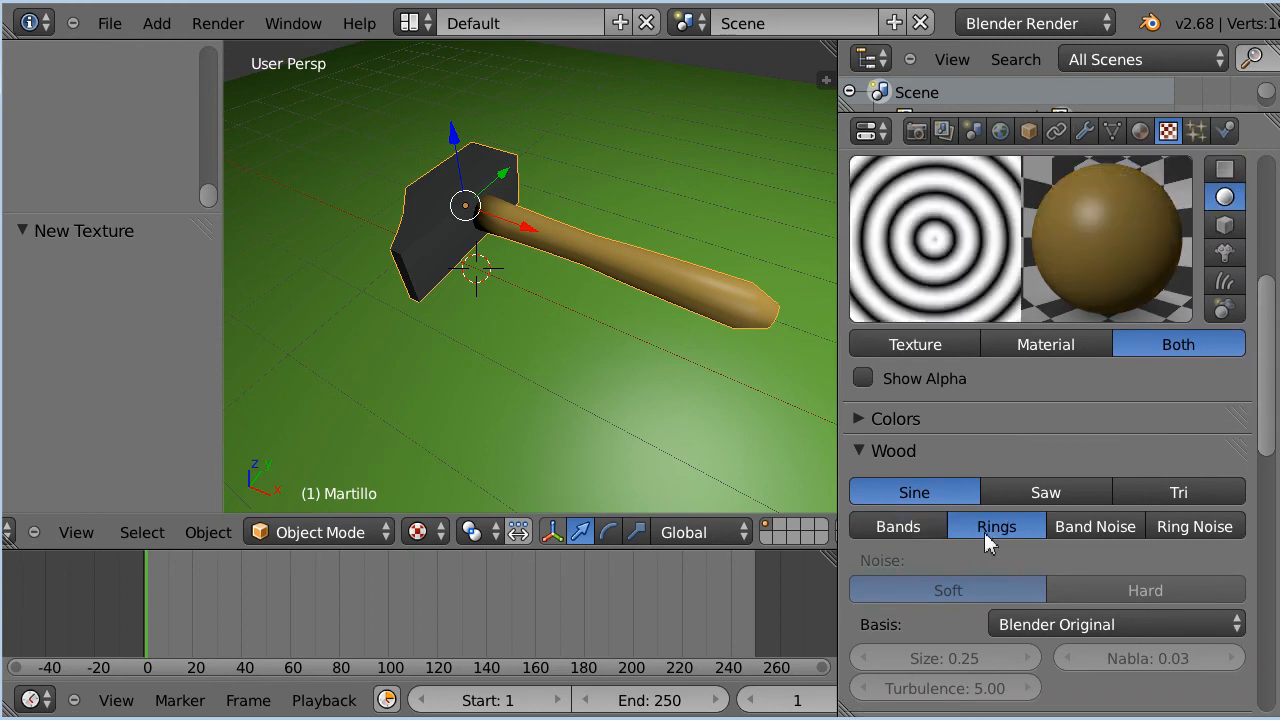
left_click(1097, 528)
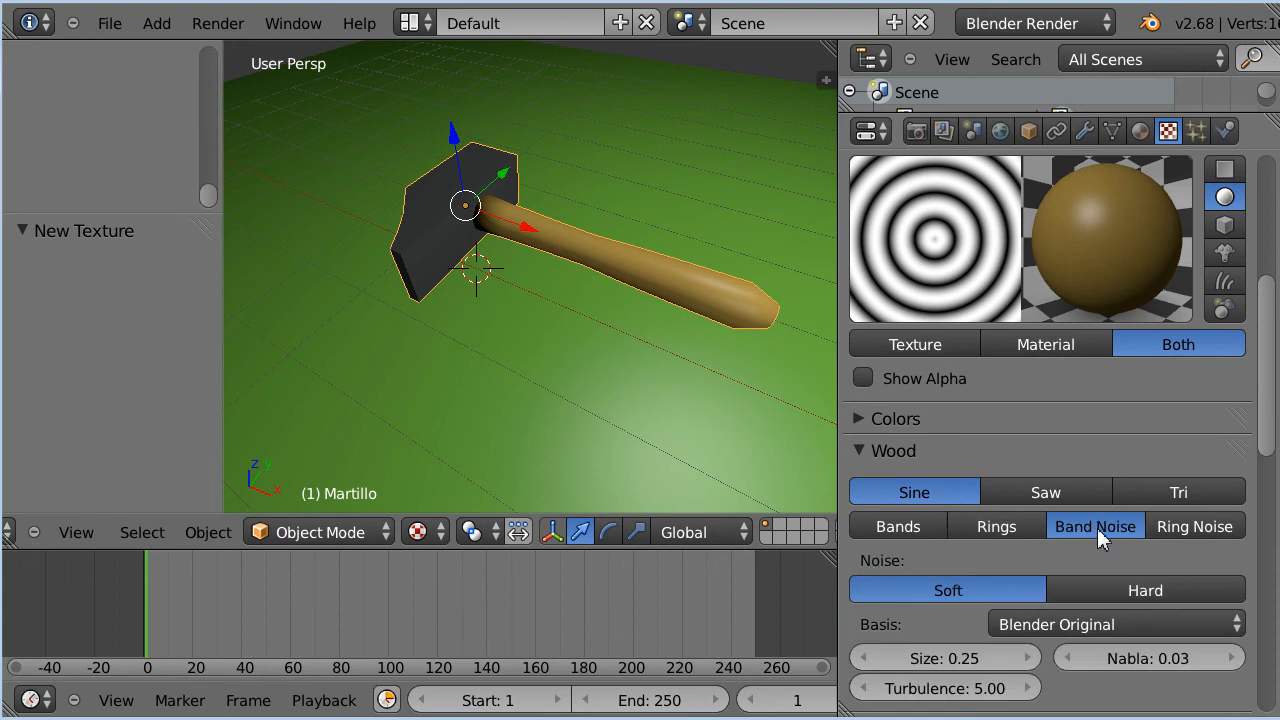
left_click(1197, 528)
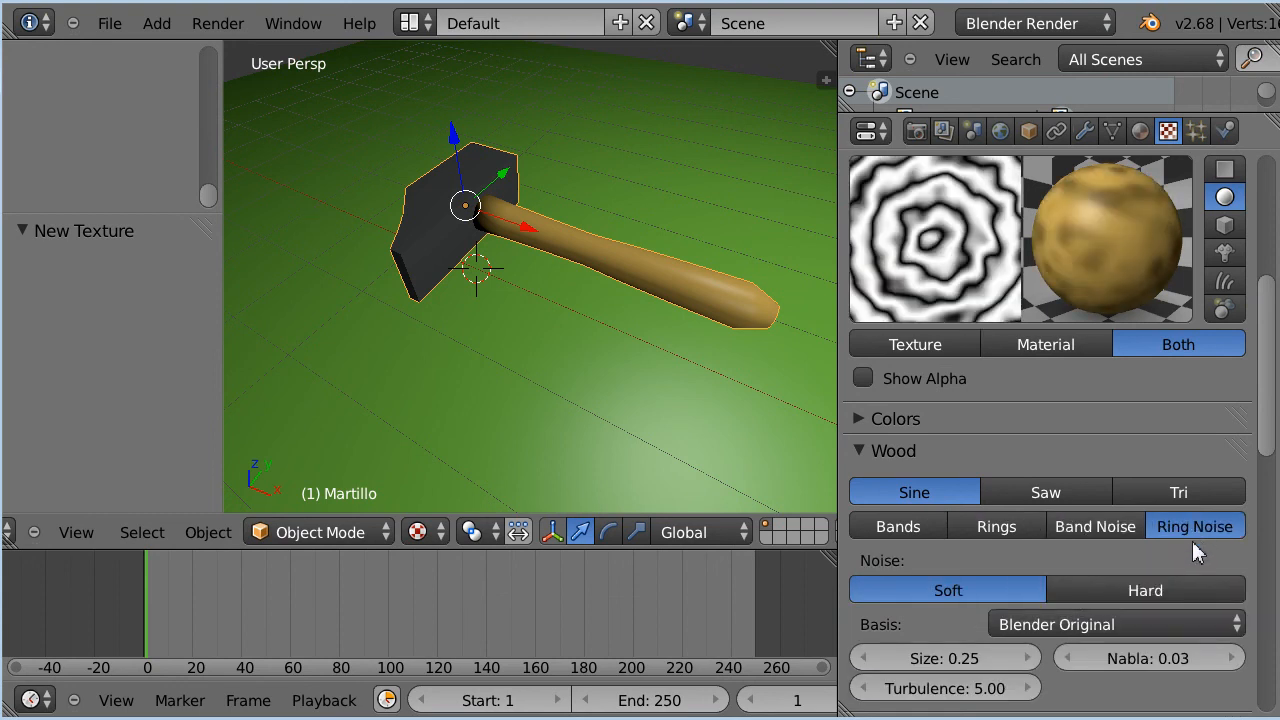
left_click_drag(1268, 409, 1268, 446)
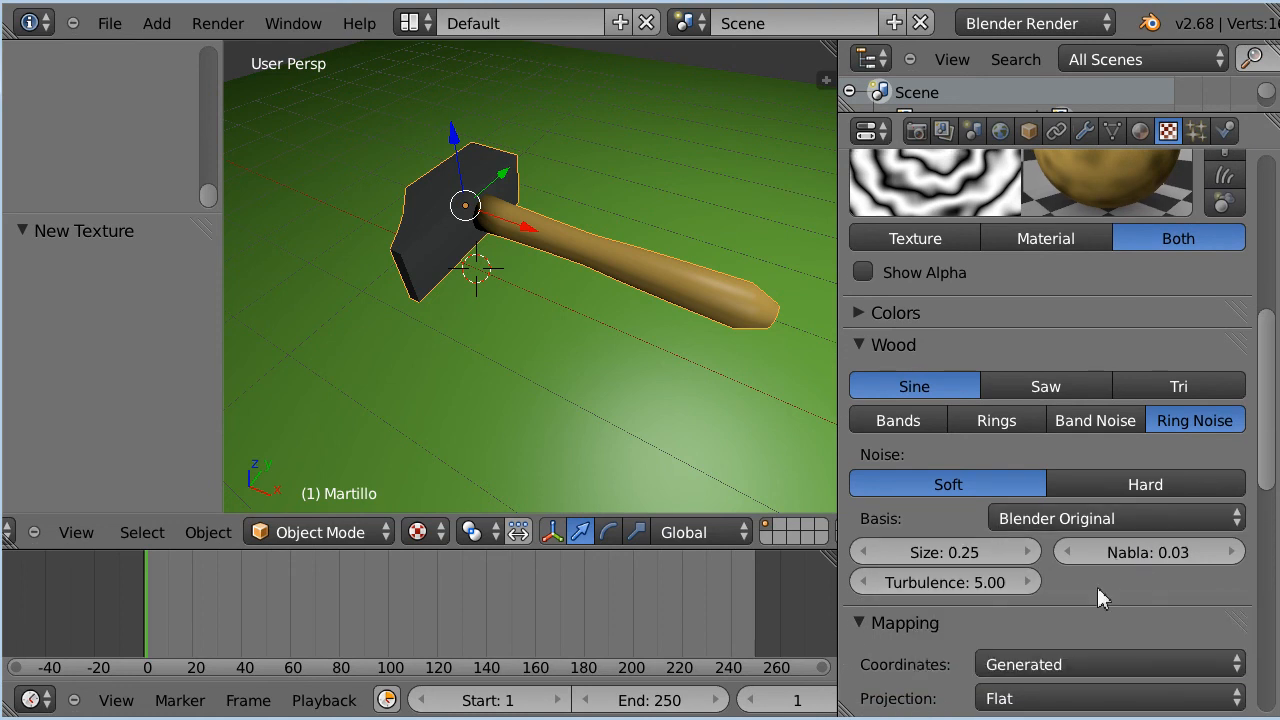
key("F12")
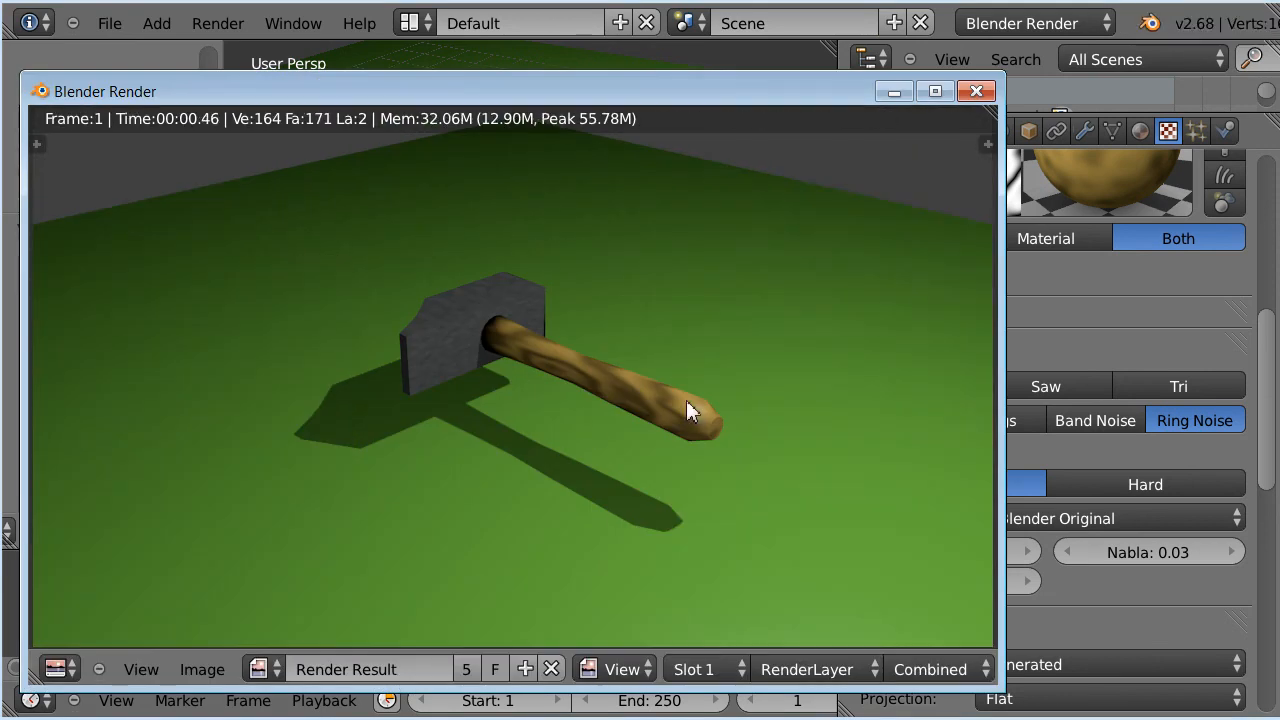
left_click(976, 91)
From the camera view, move the camera closer to the hammer along its local Z axis, by about X -3.154, Y 2.941, Z -2.144
key("KP_0")
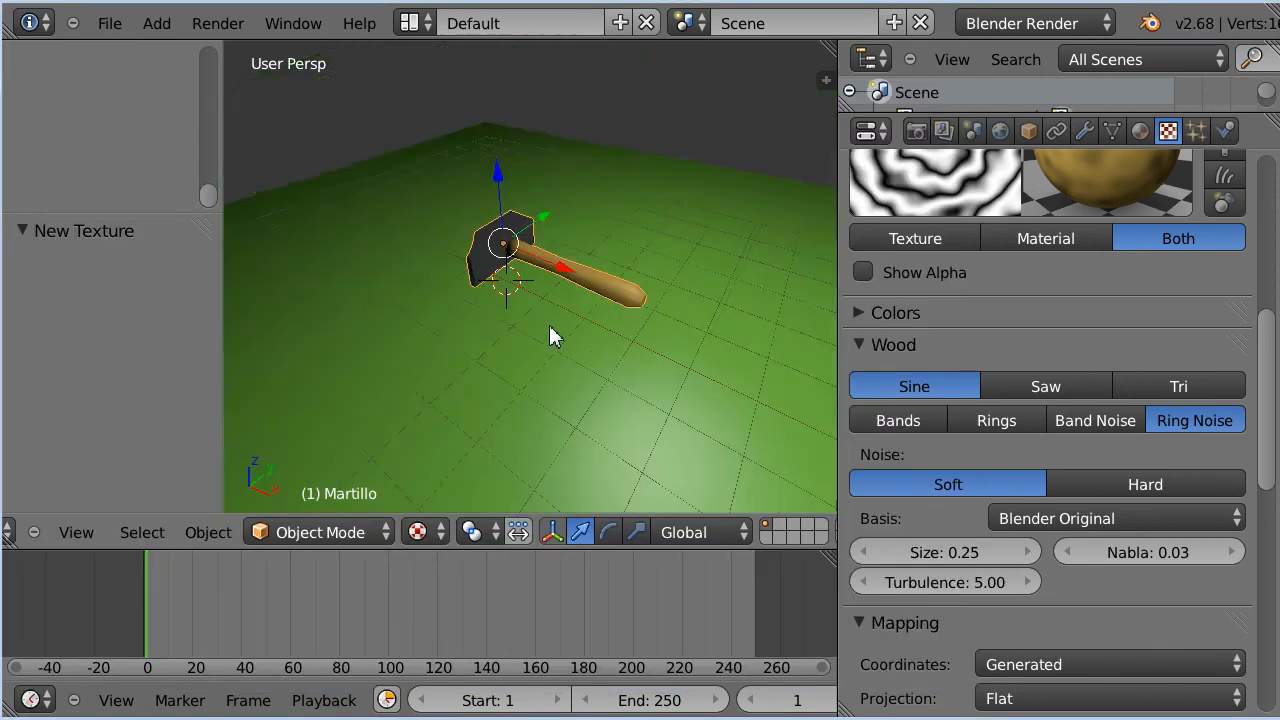
right_click(730, 345)
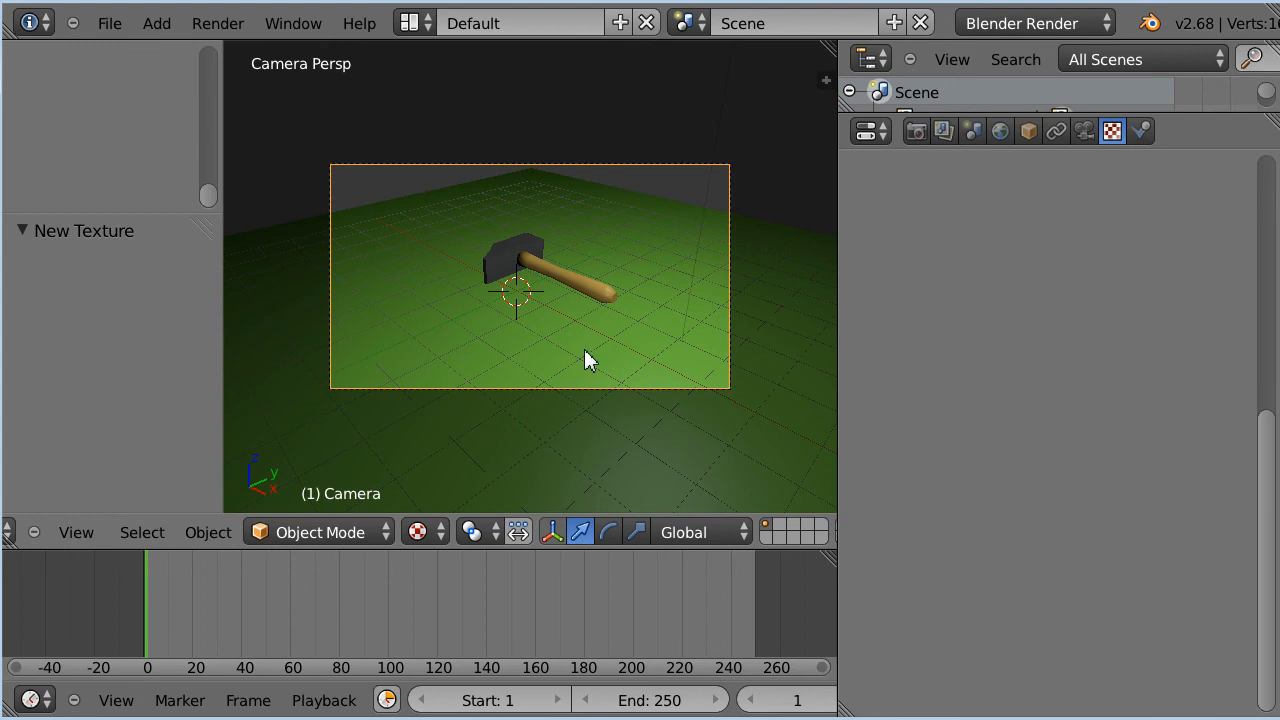
key("g")
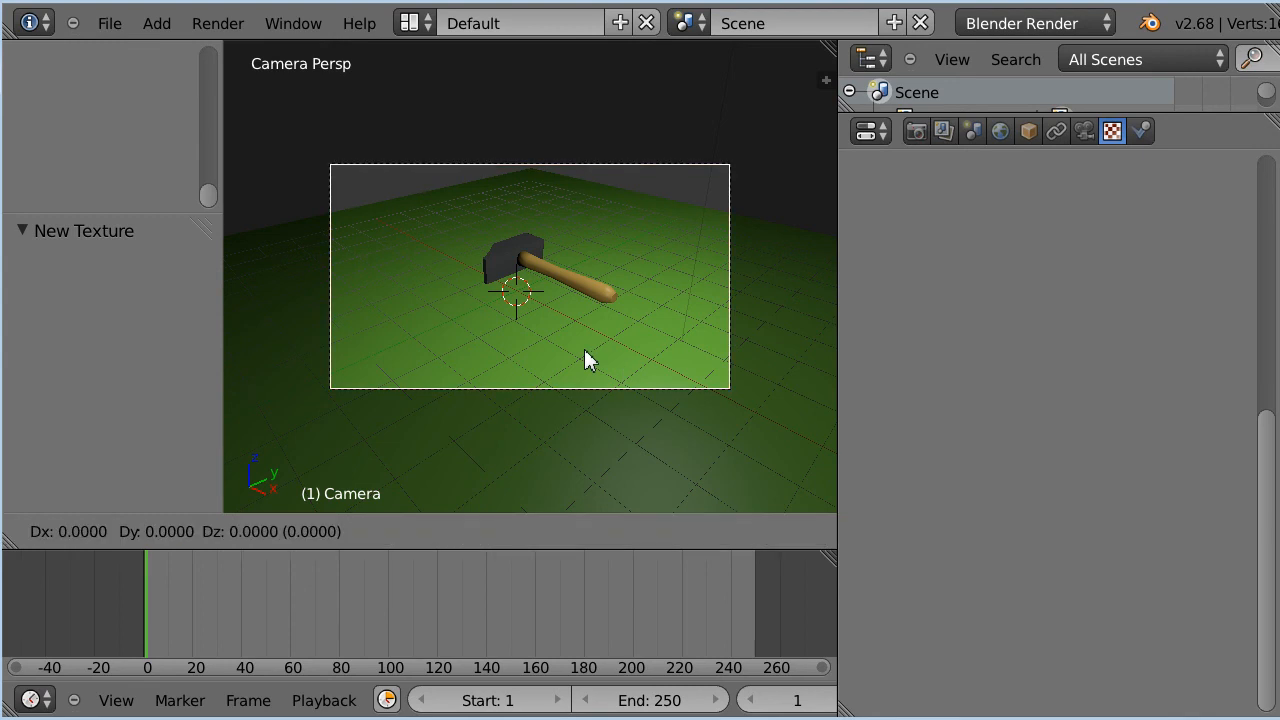
key("z")
key("z")
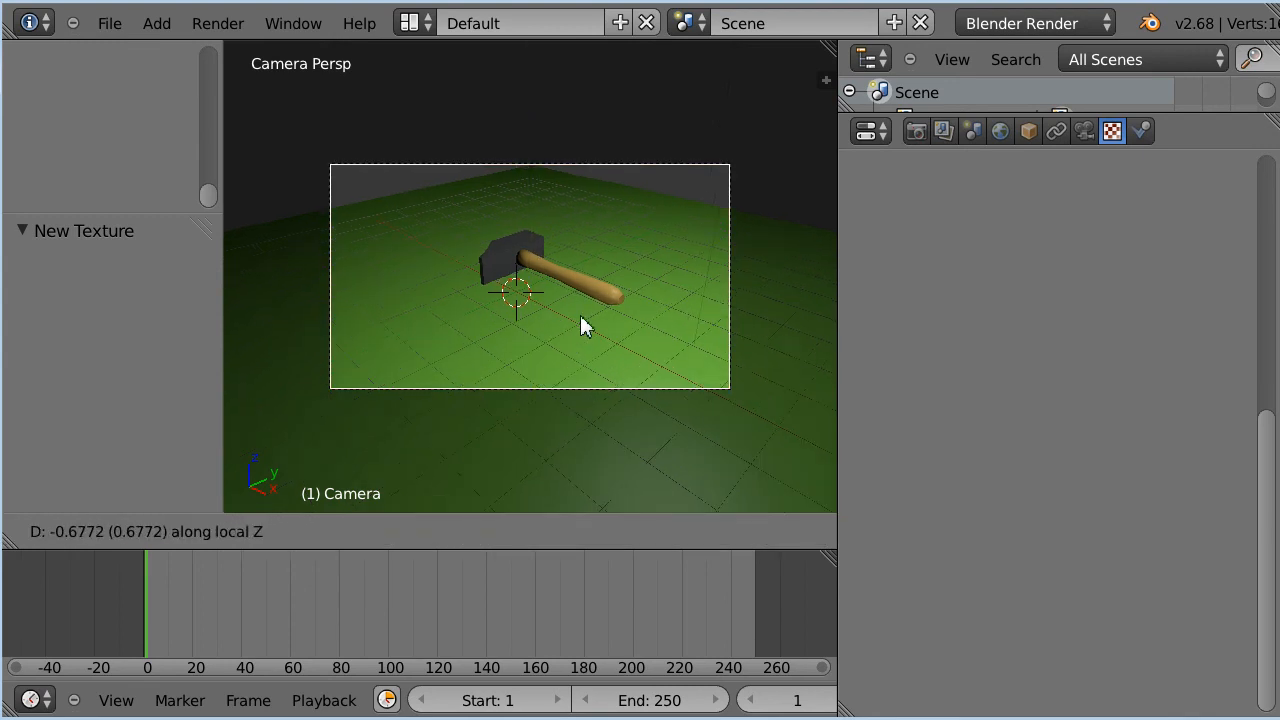
left_click(586, 280)
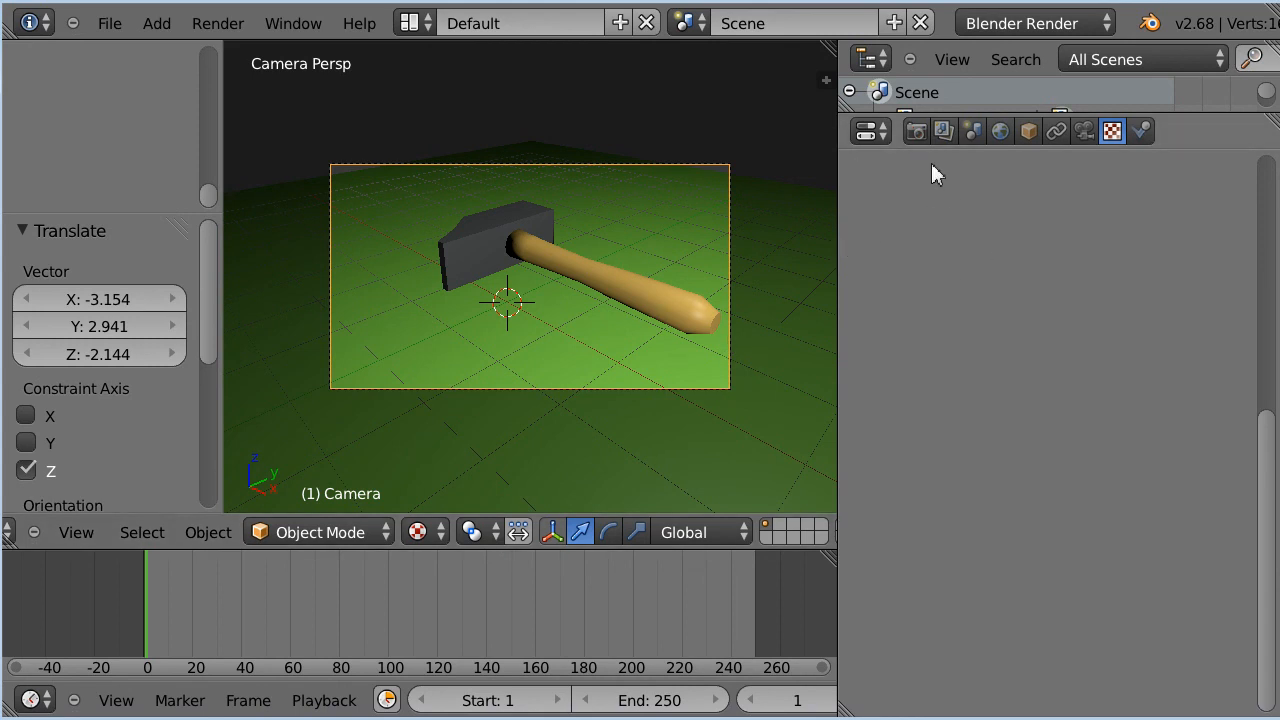
Apply the HDTV 720p render preset, render the hammer at that size, and close the render
left_click(918, 133)
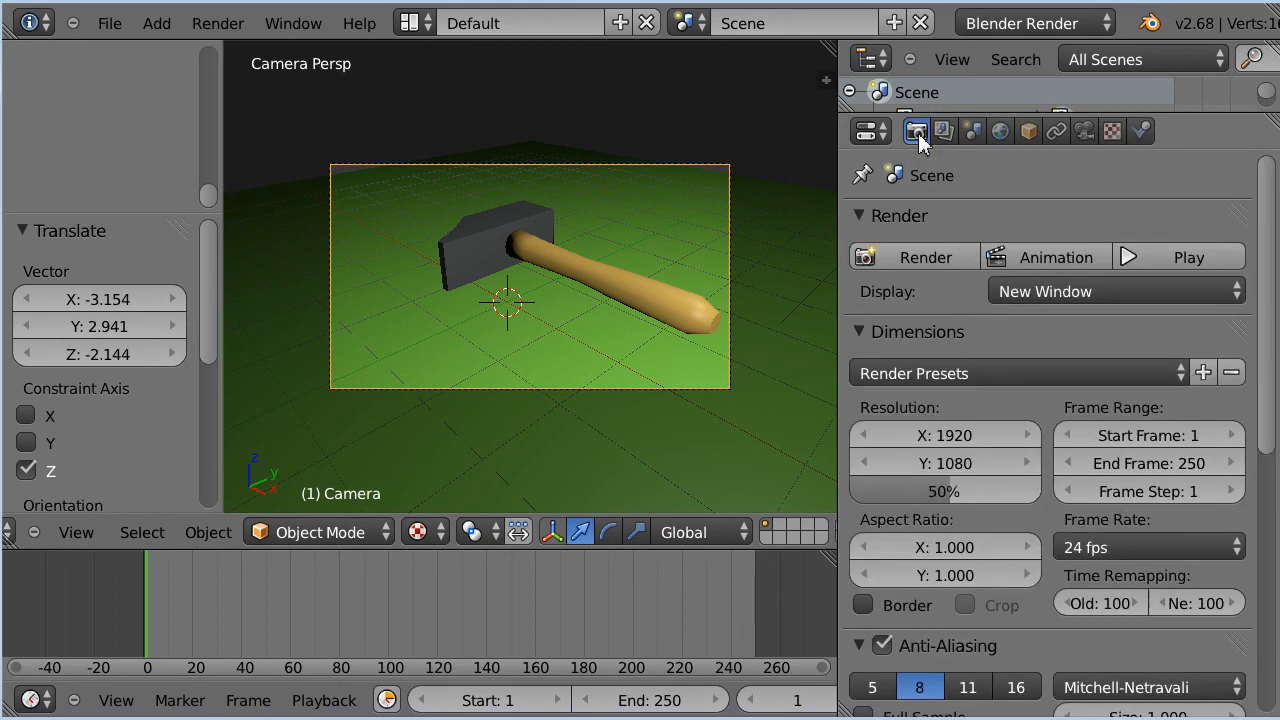
left_click(985, 373)
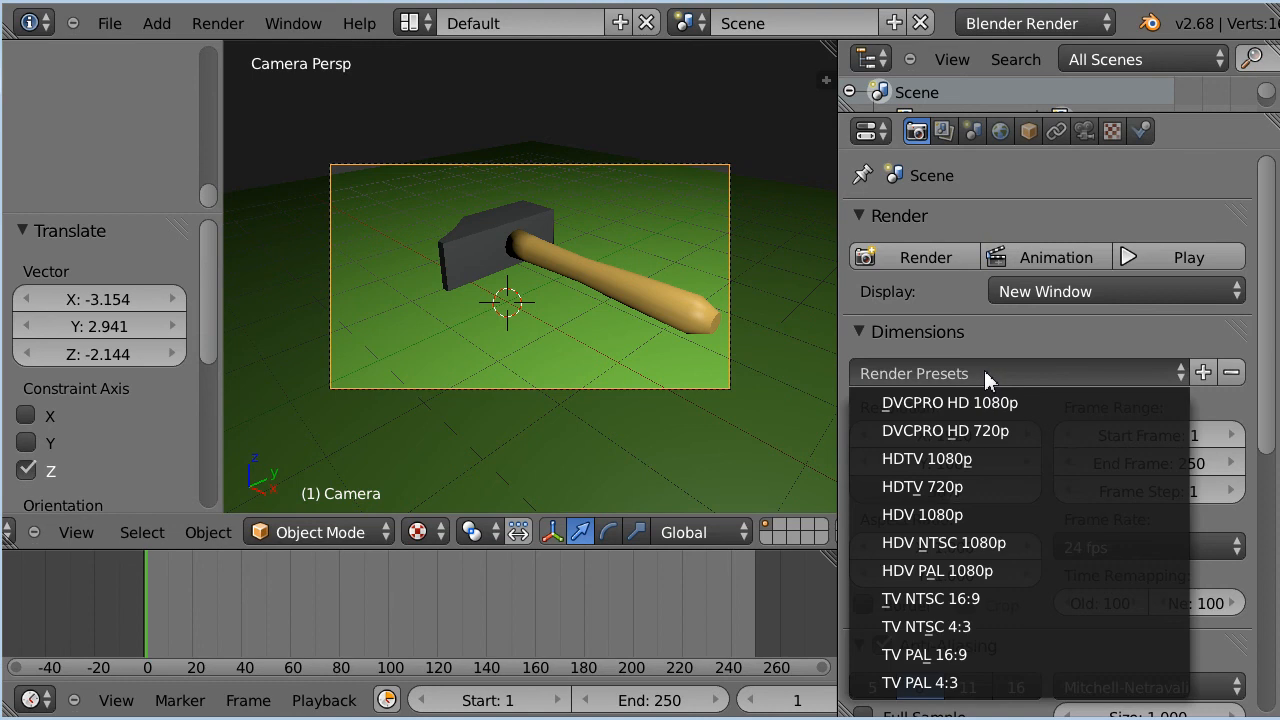
left_click(987, 488)
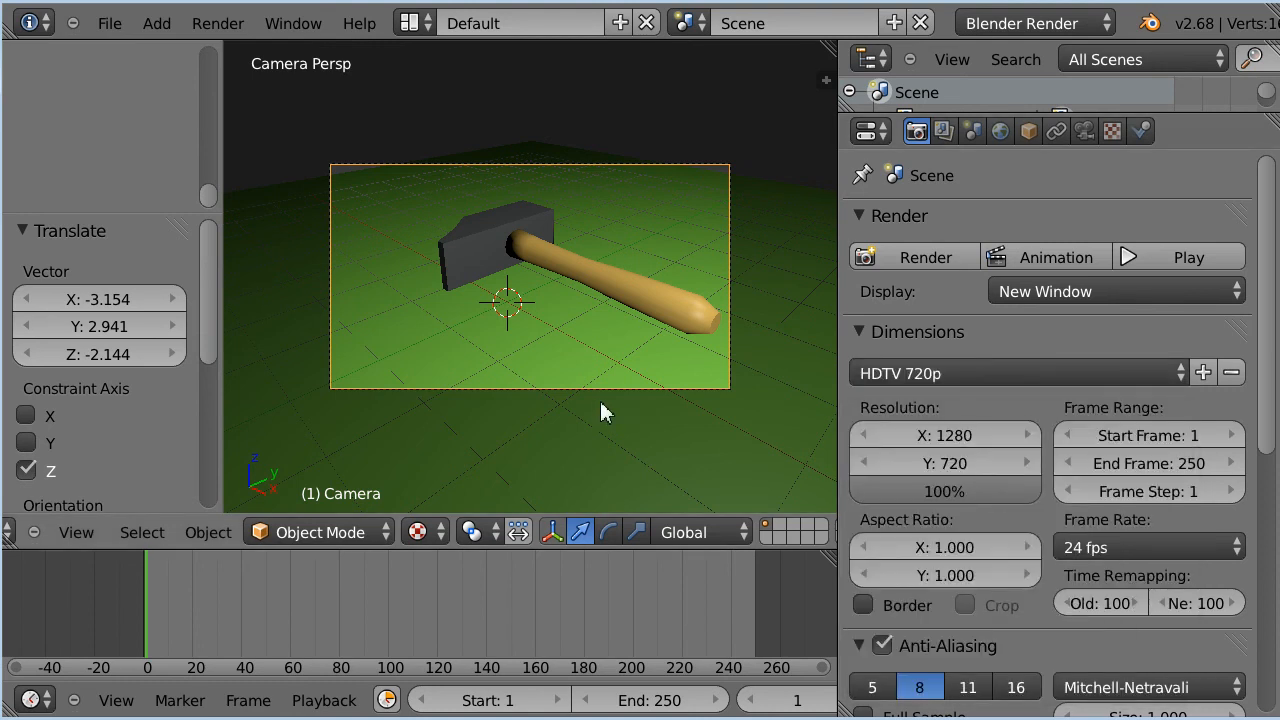
key("F12")
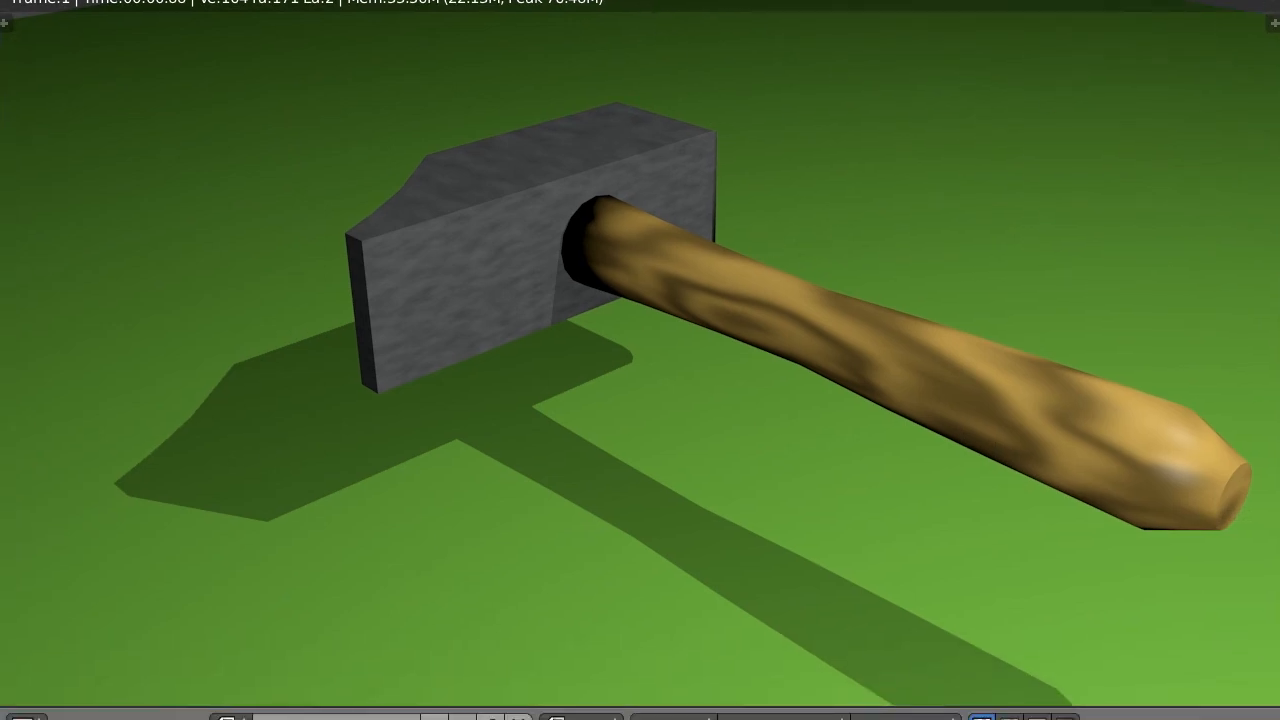
key("Escape")
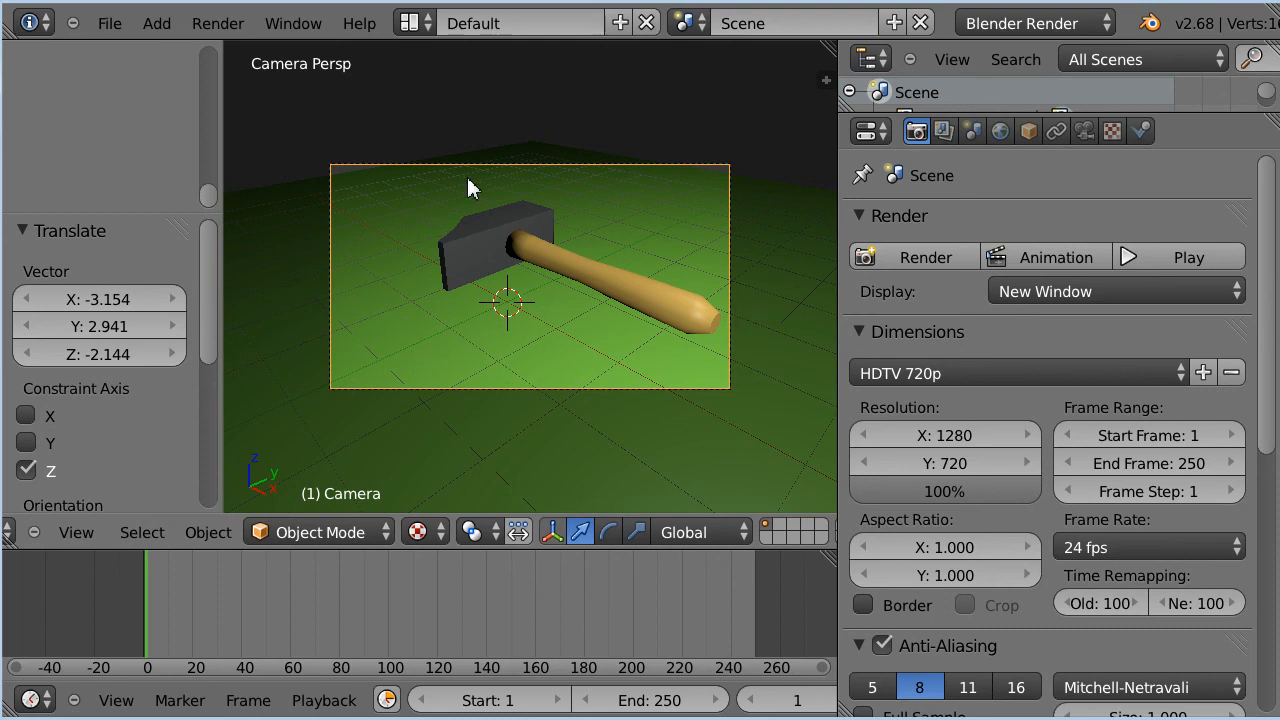
Save the scene as a new incremented file named martillo03.blend in the 31 Texturas Procedimentales folder
left_click(109, 23)
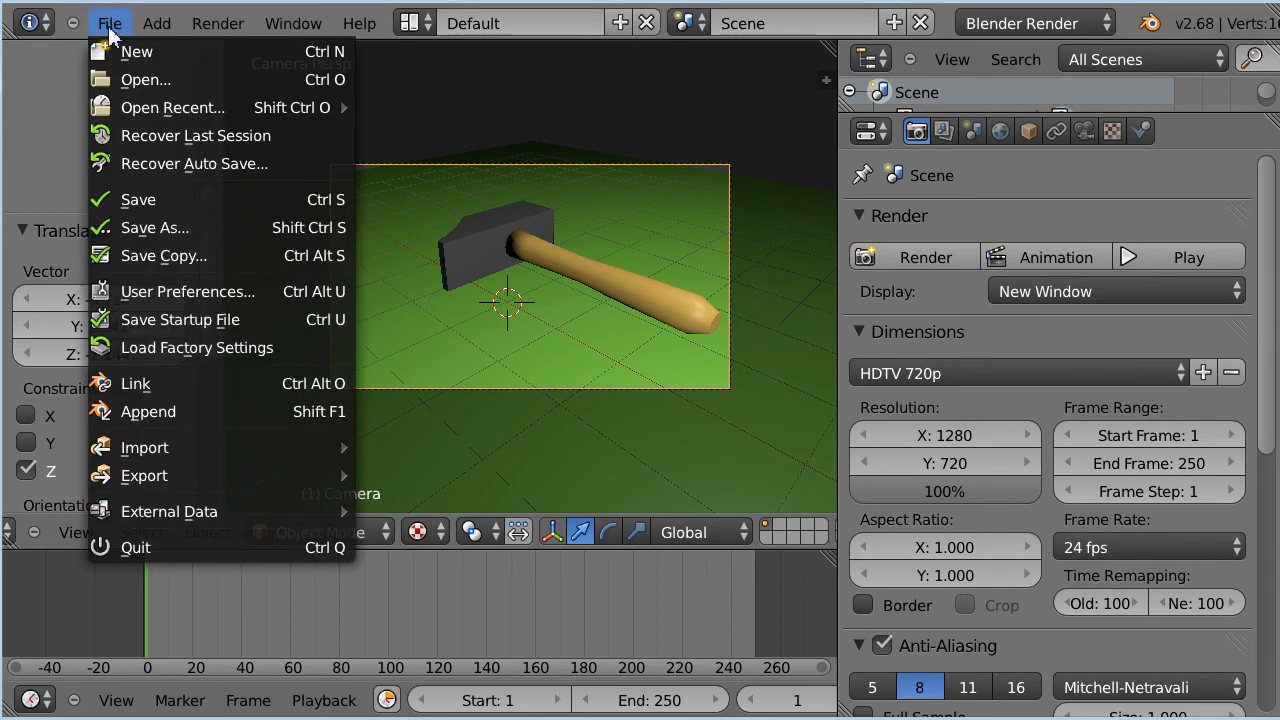
left_click(193, 228)
left_click(1088, 127)
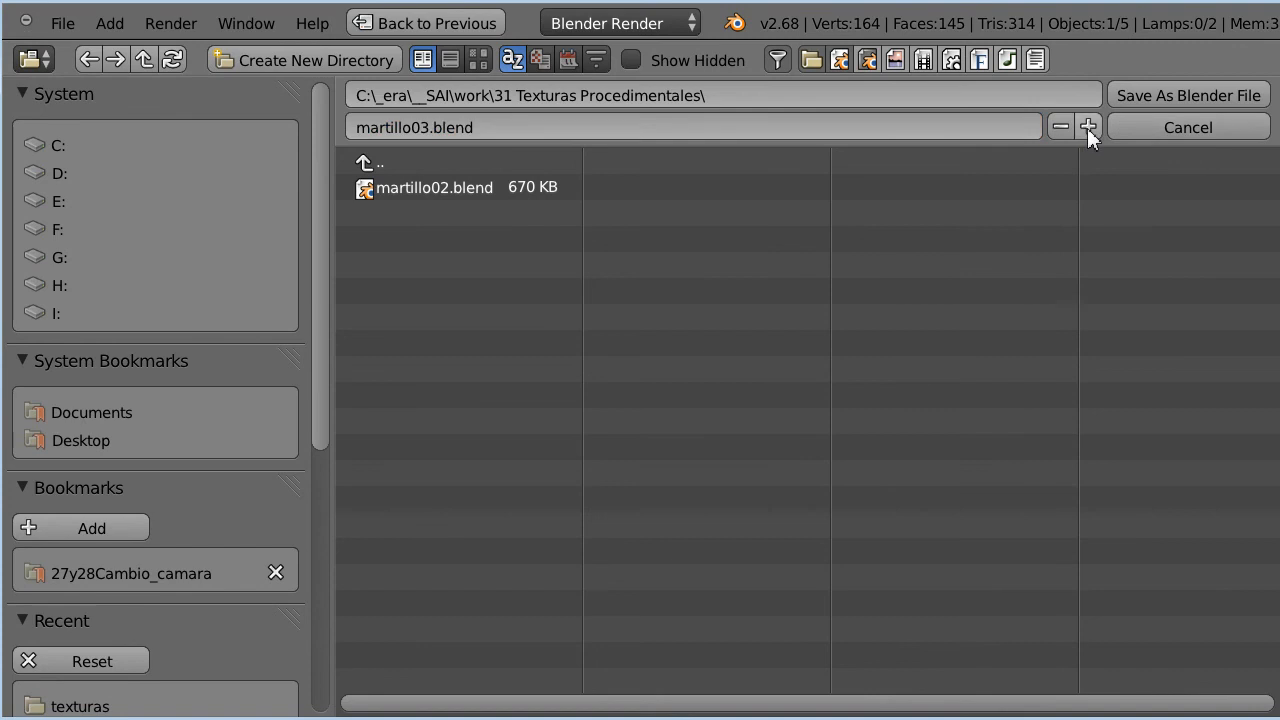
left_click(1179, 95)
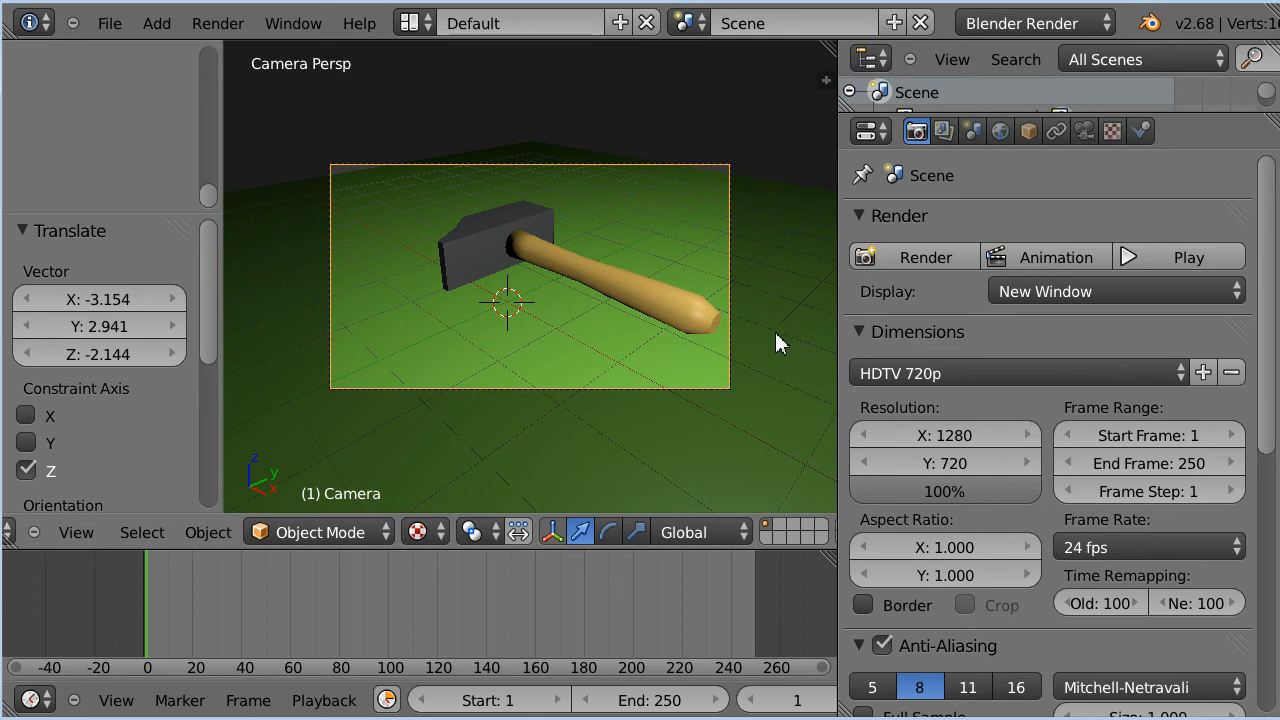
Render the saved scene once more to examine the textured head and handle, and return to the camera view
key("F12")
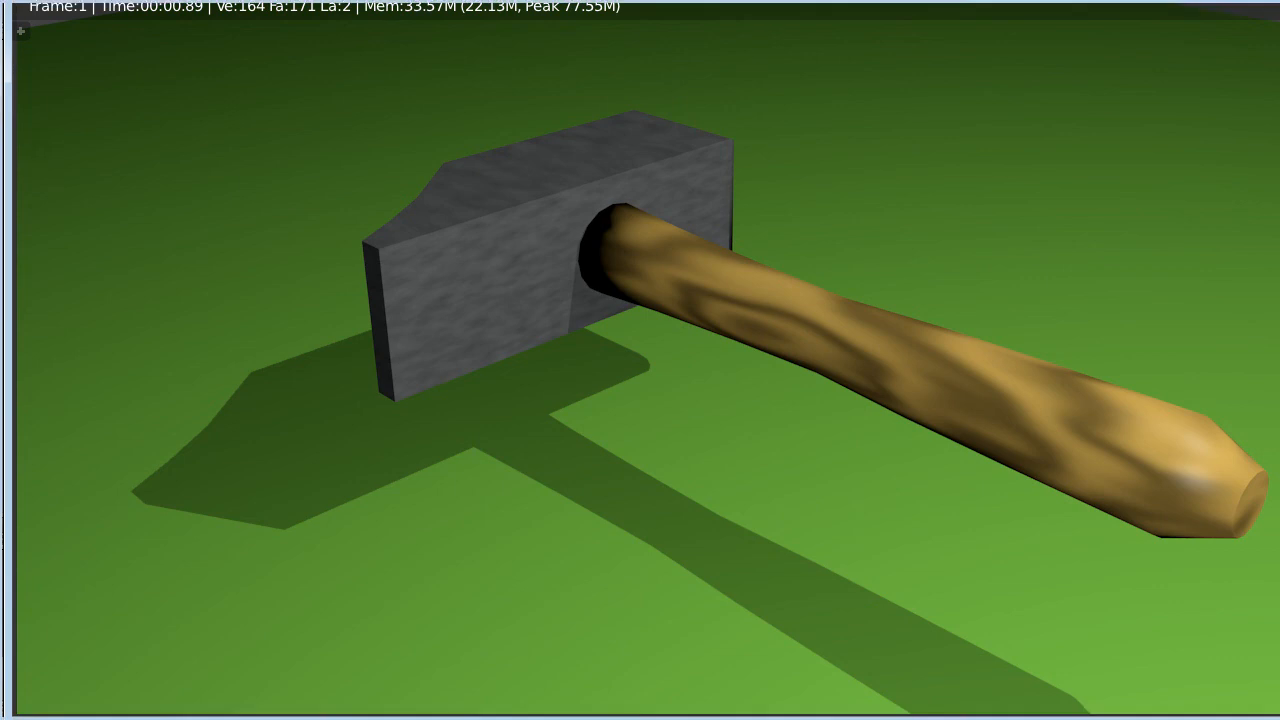
key("Escape")
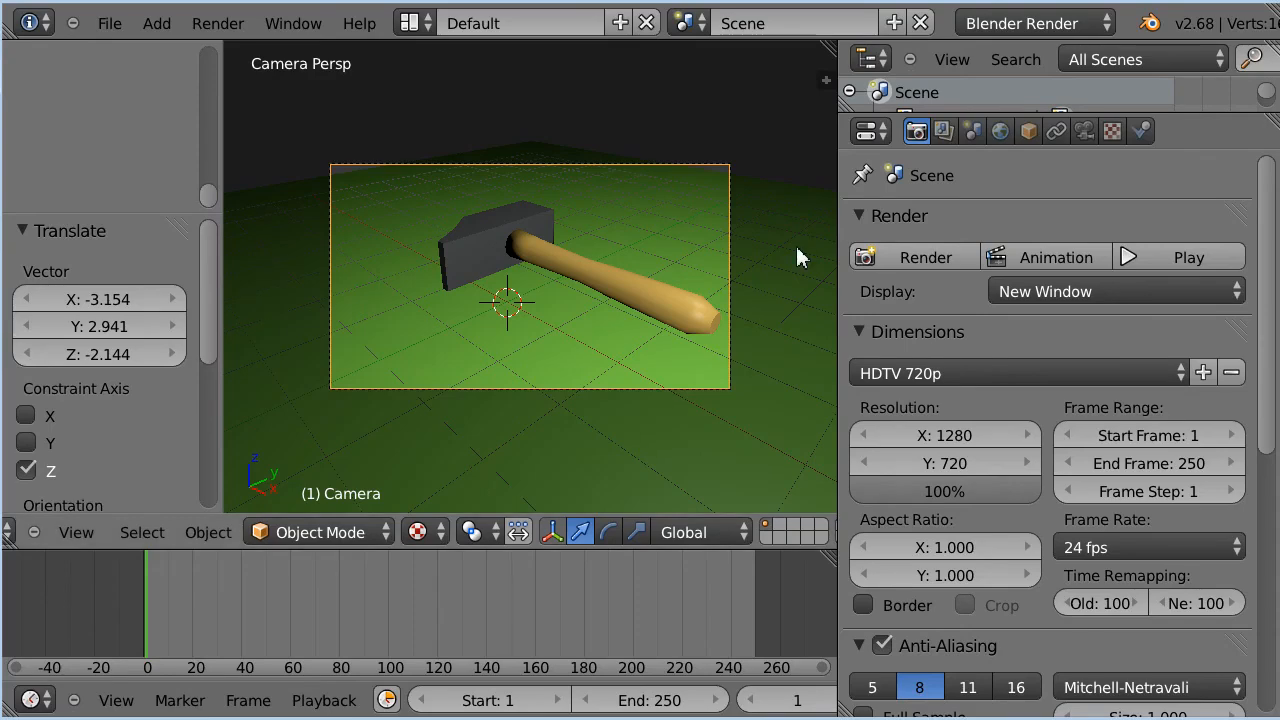